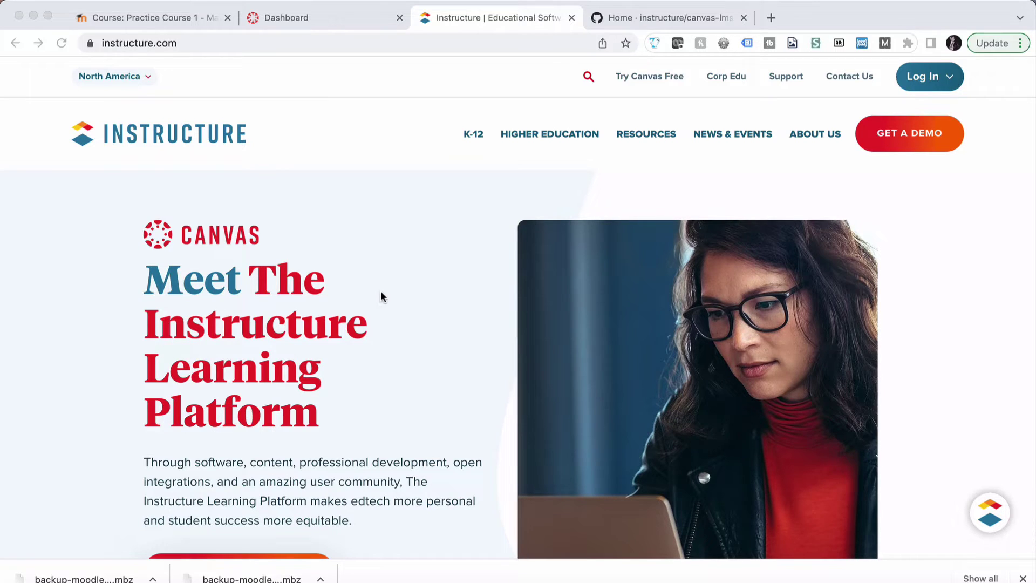
Switch to the 'Home · instructure/canvas-lms' GitHub wiki tab
left_click(613, 19)
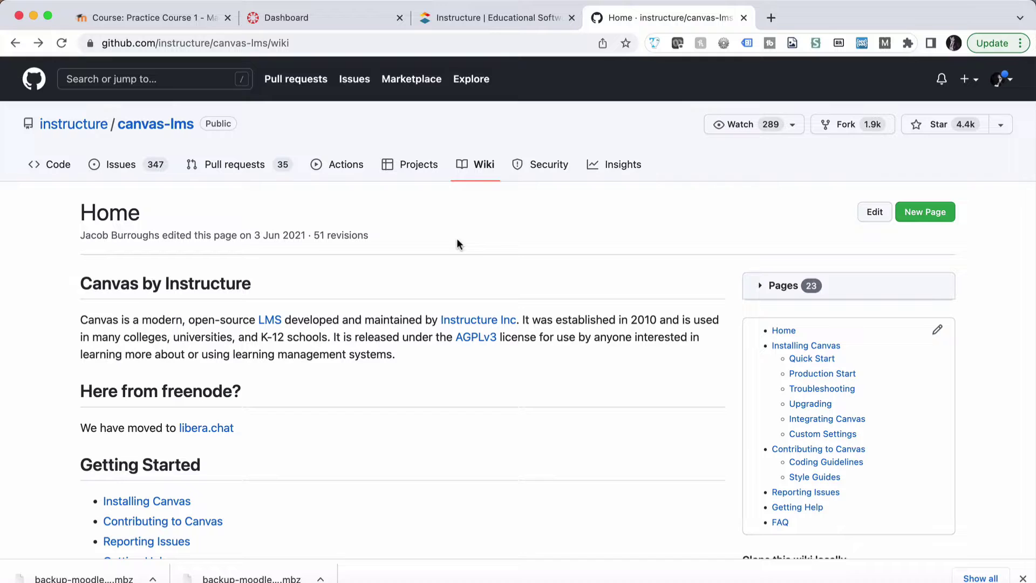
Open the 'Installing Canvas' wiki page under Getting Started, then go back to the Instructure tab
scroll(299, 414, "down", 2)
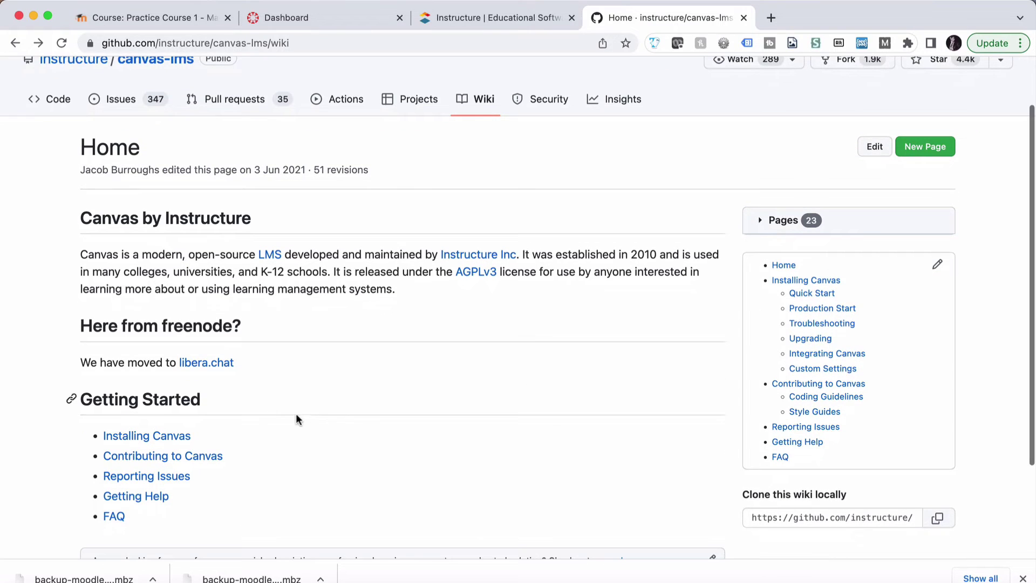
left_click(171, 436)
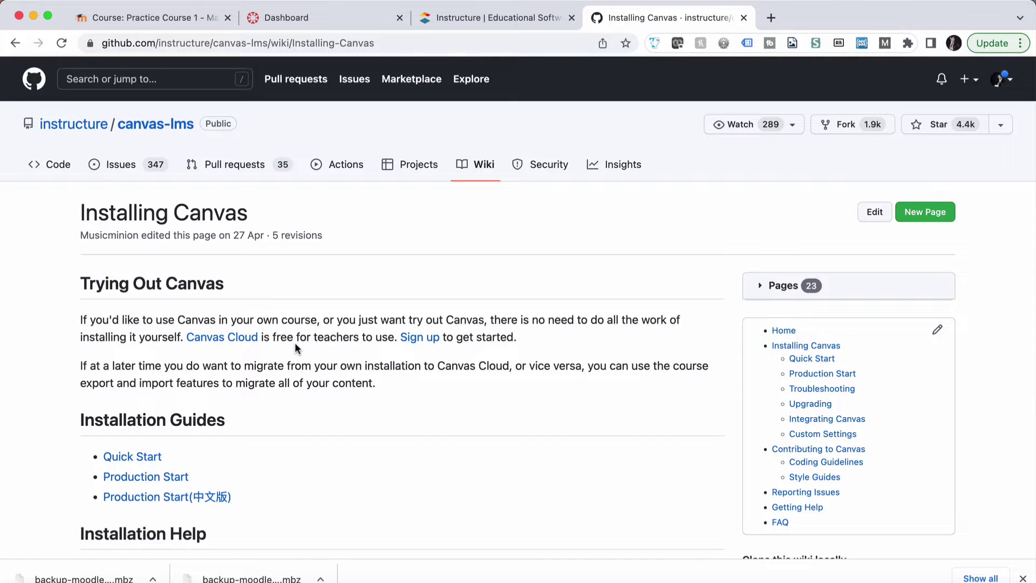
left_click(512, 18)
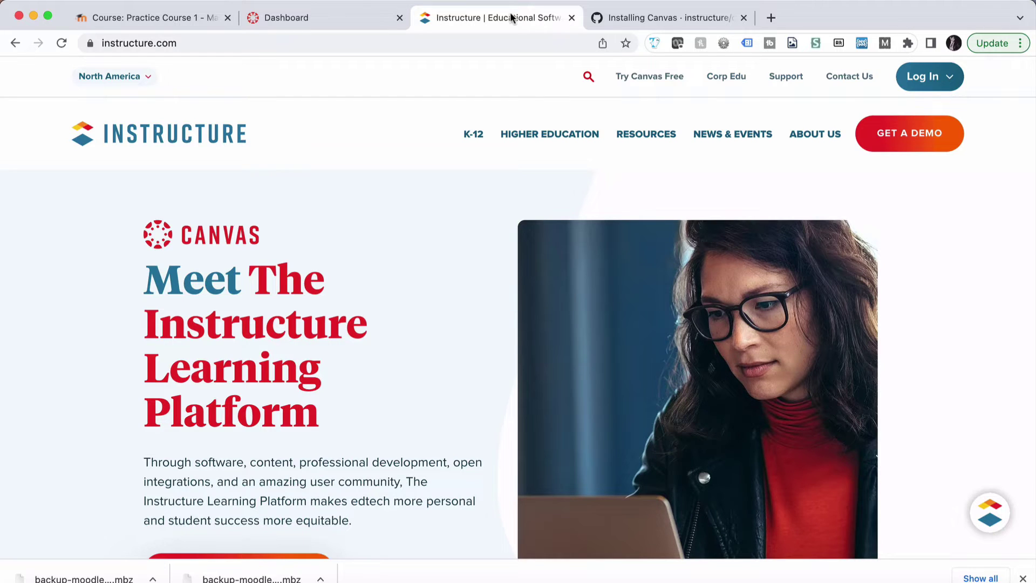
Open Moodle's Practice Course 1 - Manager and review its sections down to Quiz 1 and Assignment 1
left_click(203, 17)
left_click(517, 107)
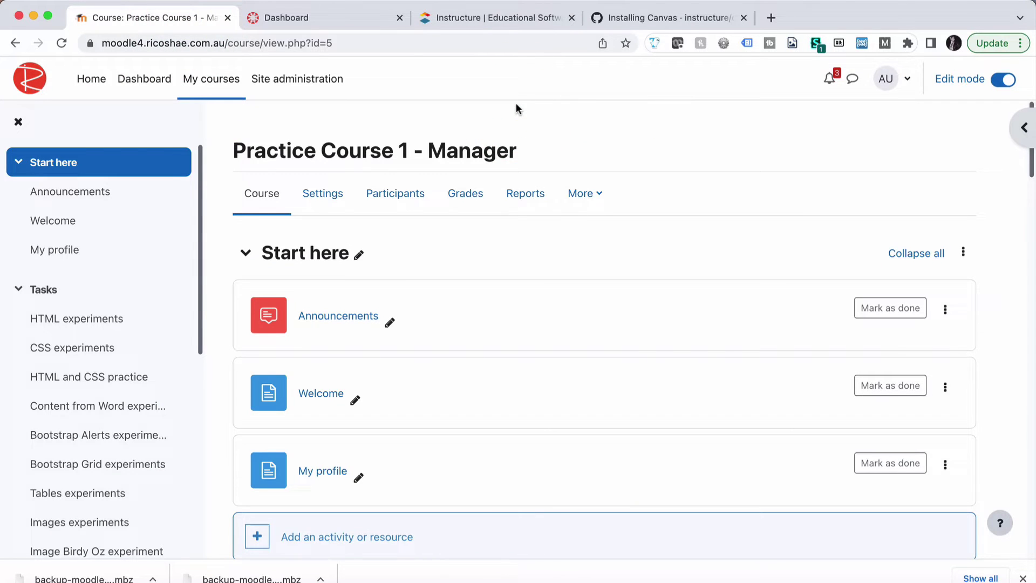
scroll(494, 343, "down", 10)
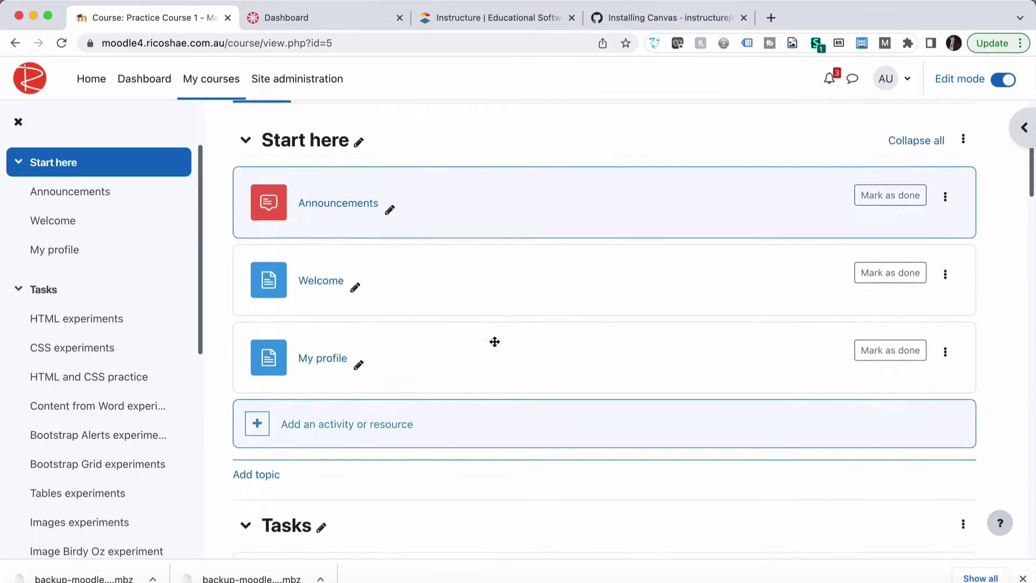
scroll(494, 345, "down", 15)
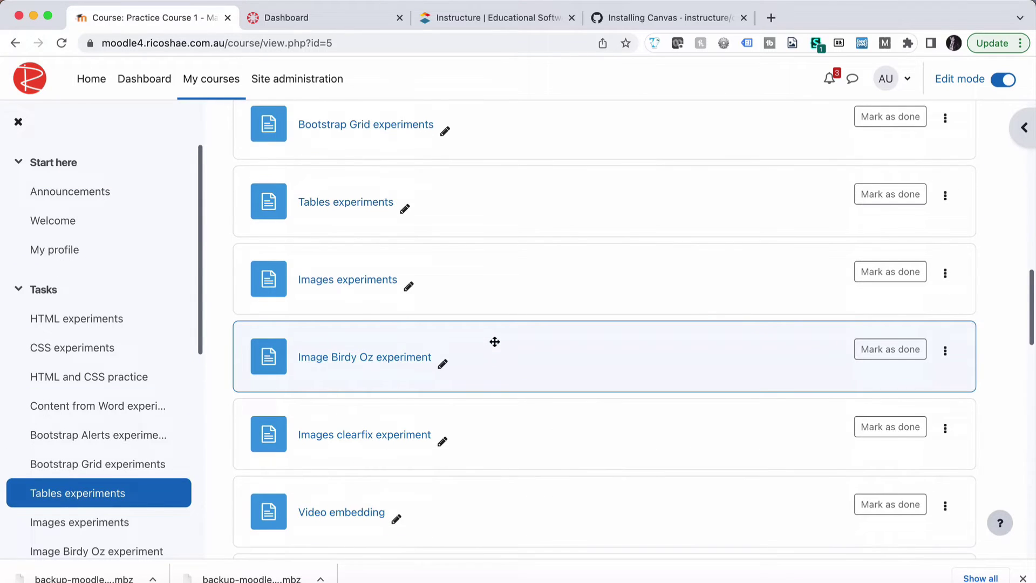
scroll(494, 343, "down", 15)
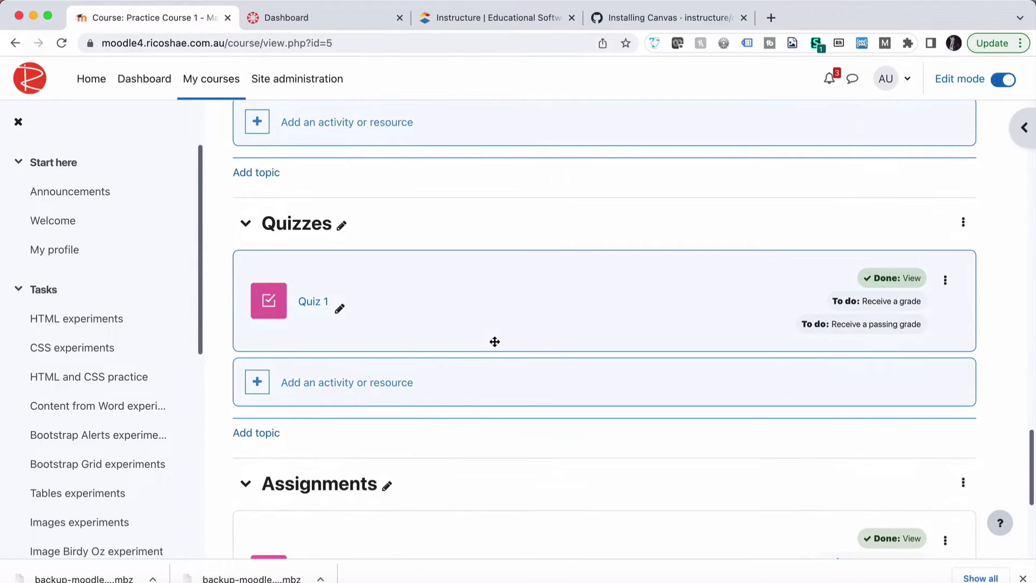
scroll(495, 343, "down", 1)
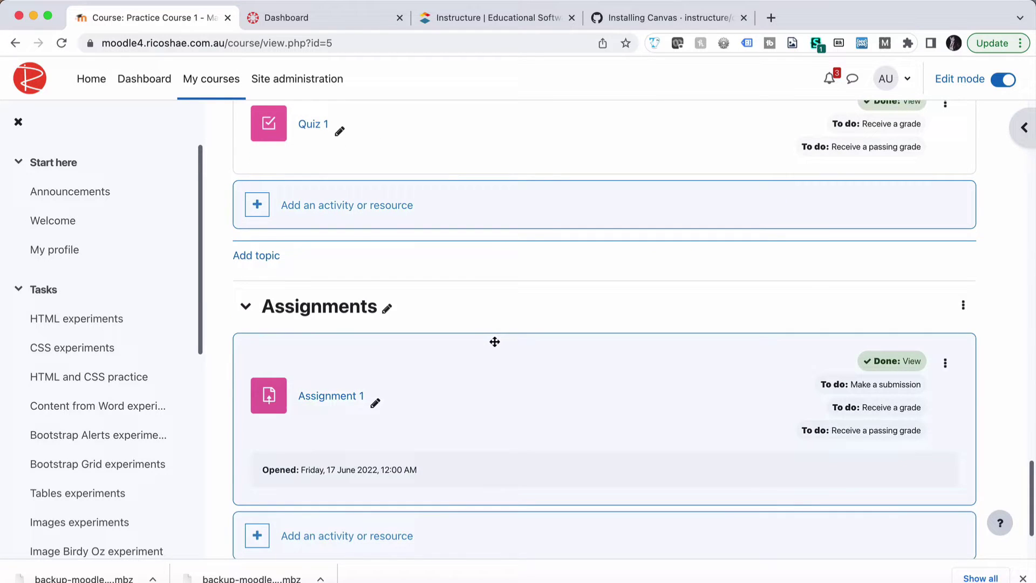
scroll(494, 341, "up", 2)
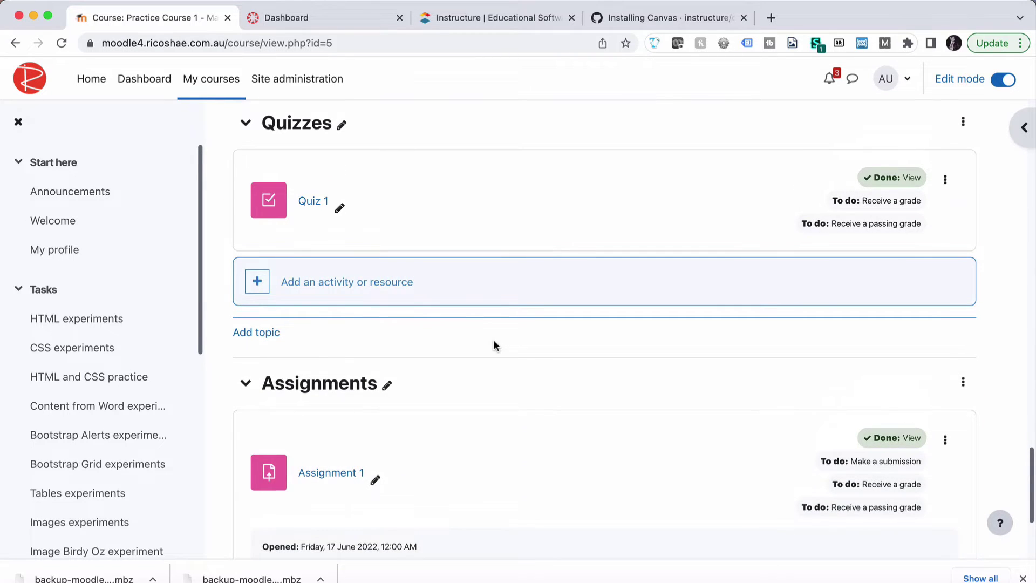
scroll(493, 348, "up", 20)
Start a course Backup from Course reuse with 'Include enrolled users' unticked
left_click(594, 192)
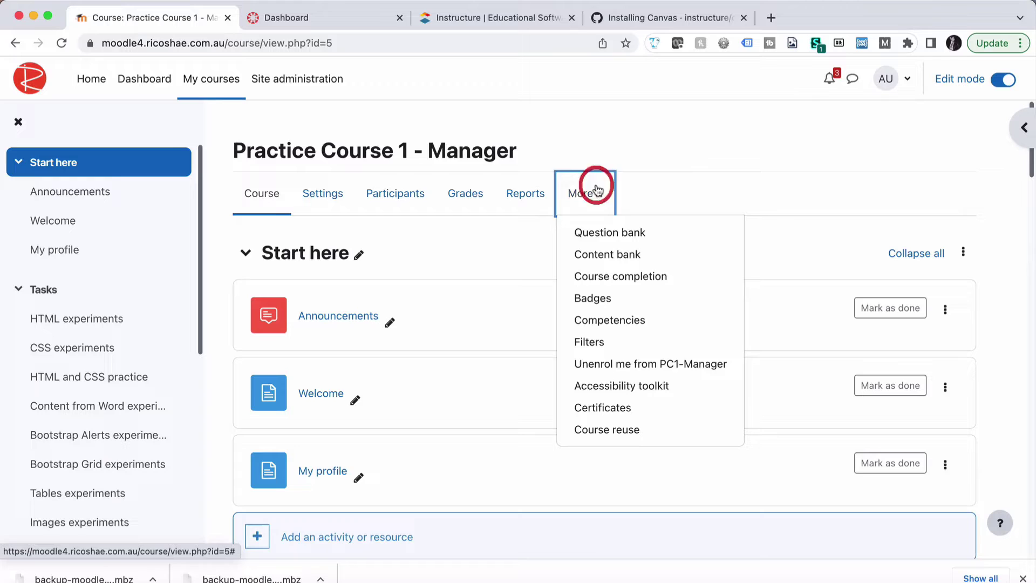
left_click(595, 428)
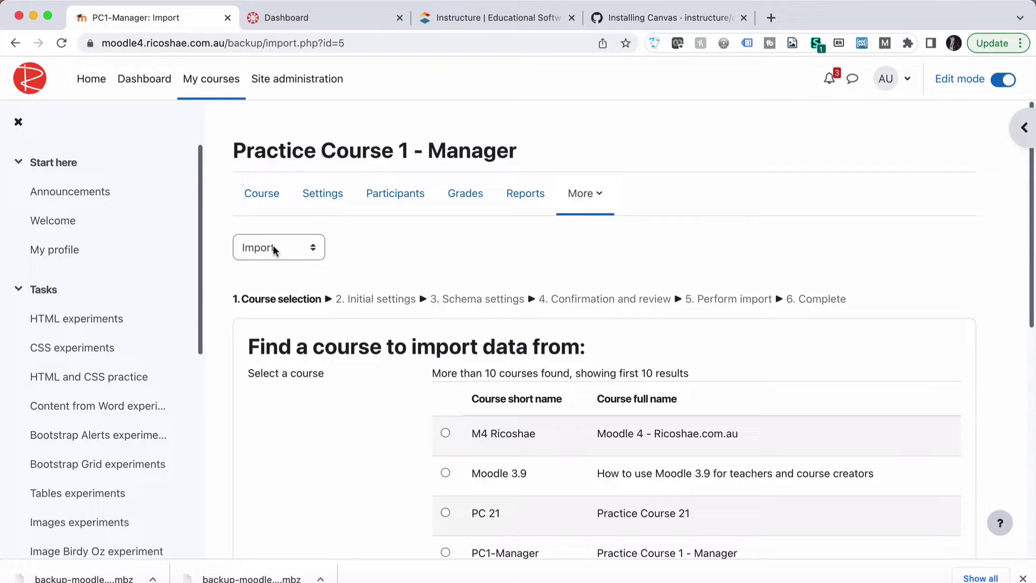
left_click(273, 248)
left_click(275, 267)
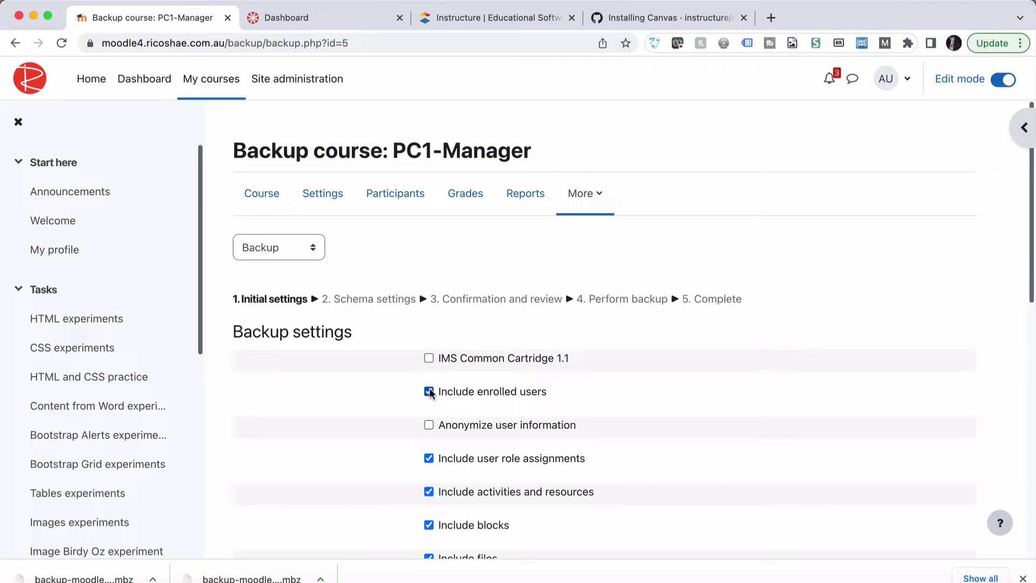
left_click(429, 391)
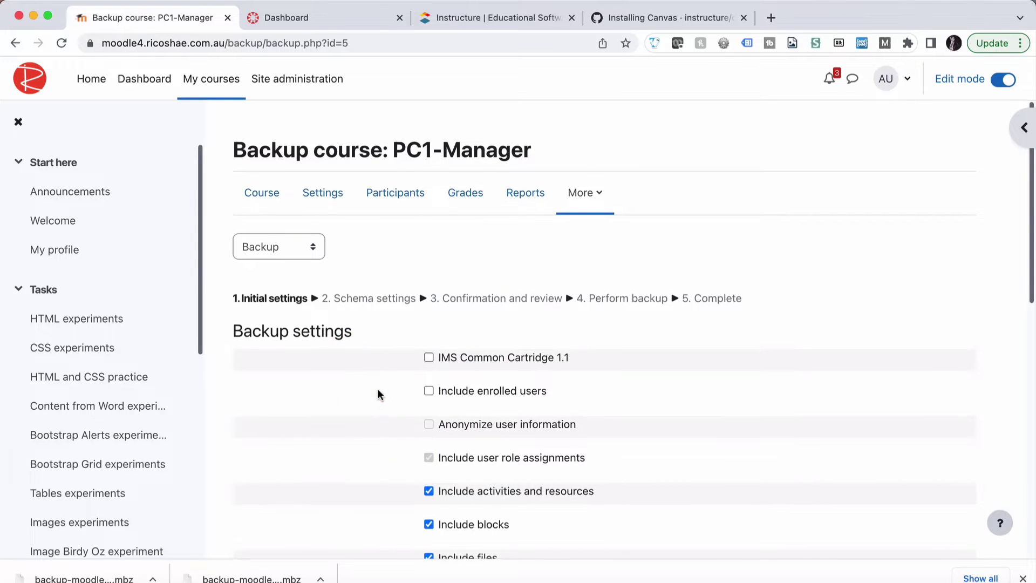
scroll(378, 390, "down", 1)
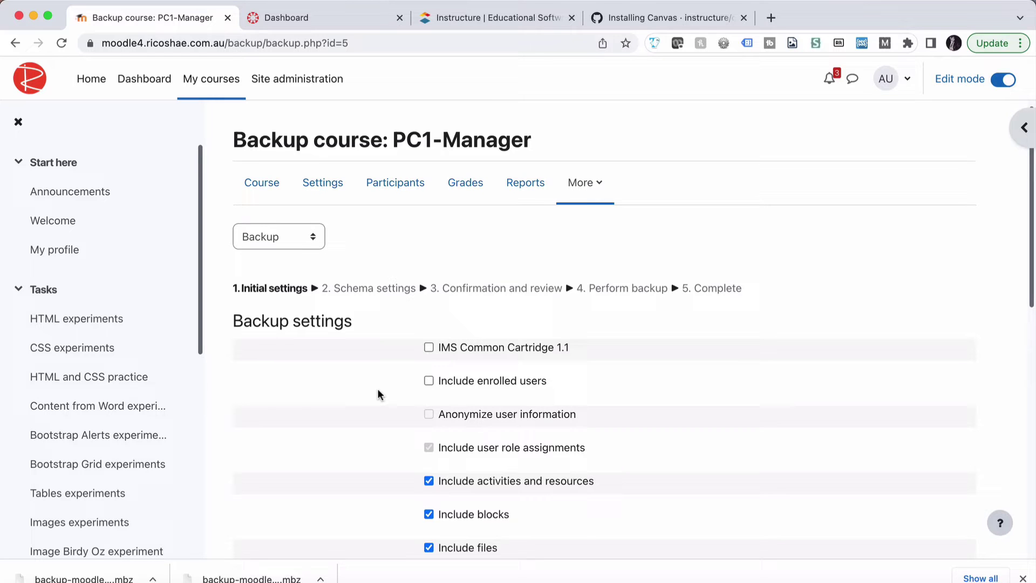
scroll(378, 387, "down", 10)
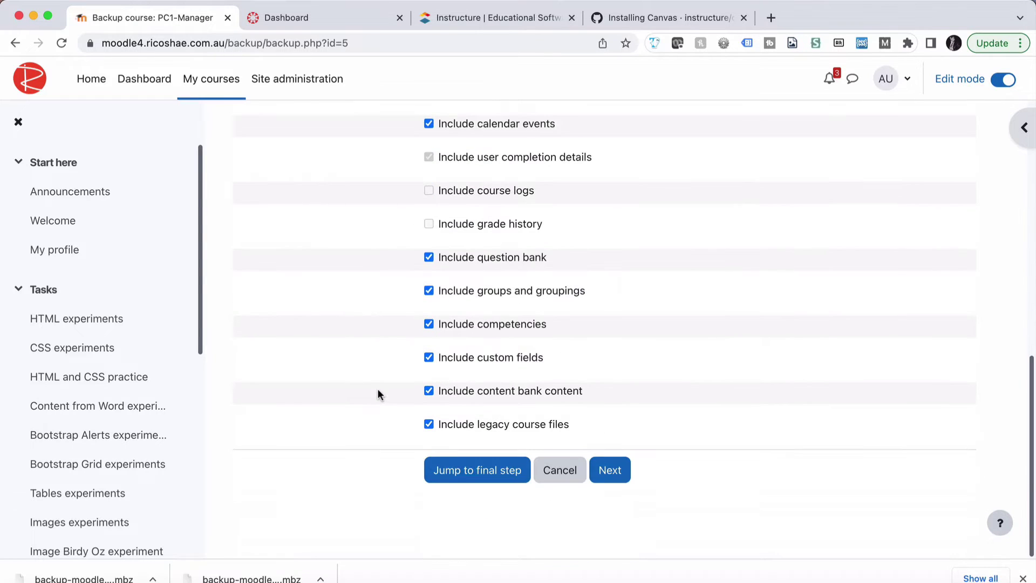
Jump to the final backup step and download the newest .mbz backup file
left_click(455, 475)
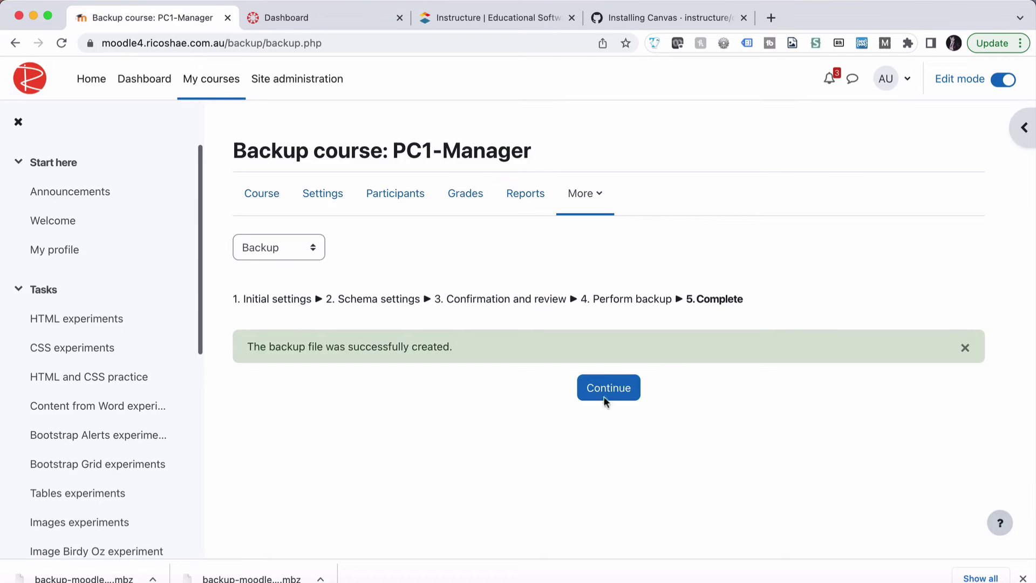
left_click(605, 397)
scroll(767, 404, "down", 4)
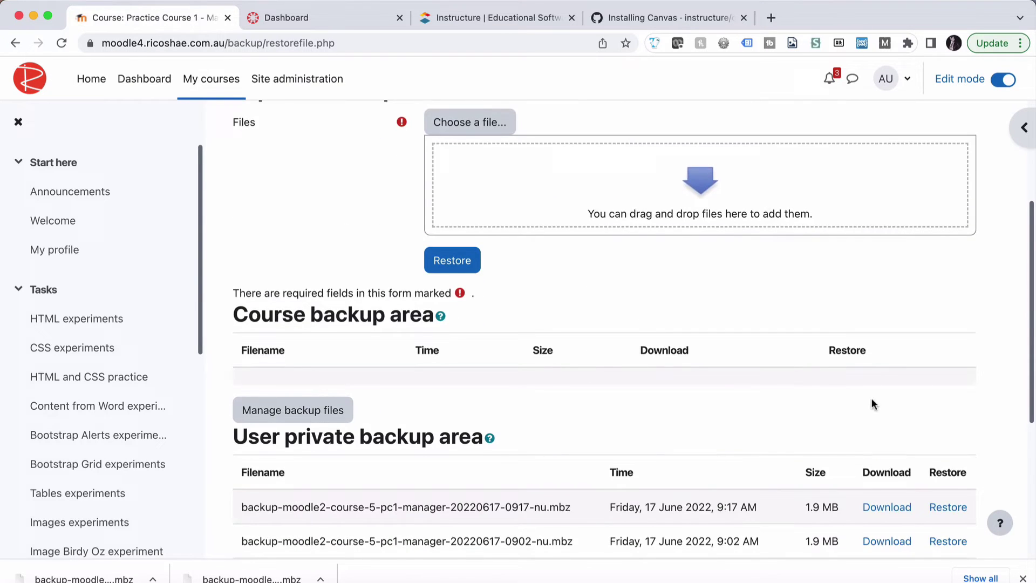
scroll(872, 398, "down", 2)
left_click(893, 388)
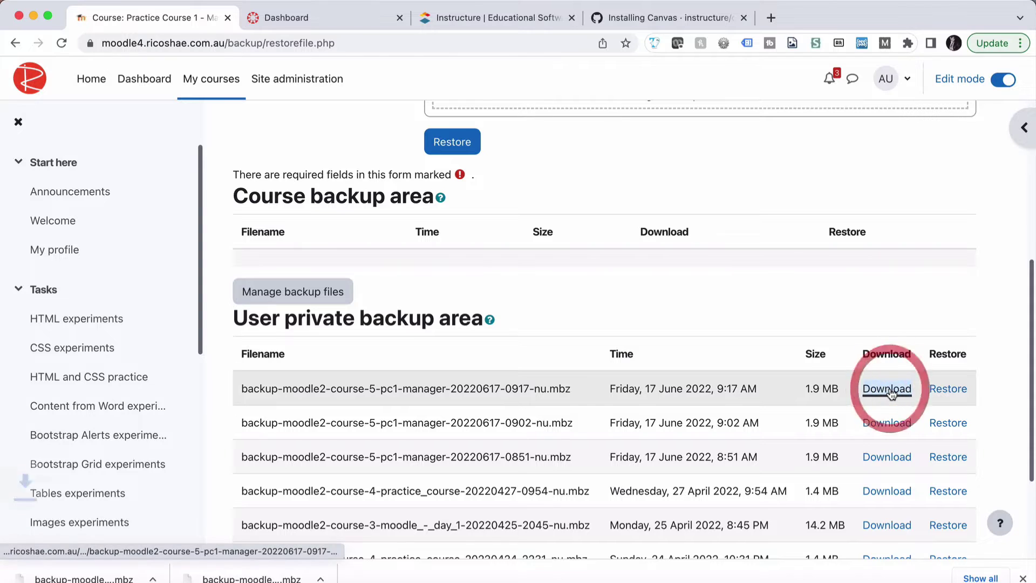
left_click(332, 24)
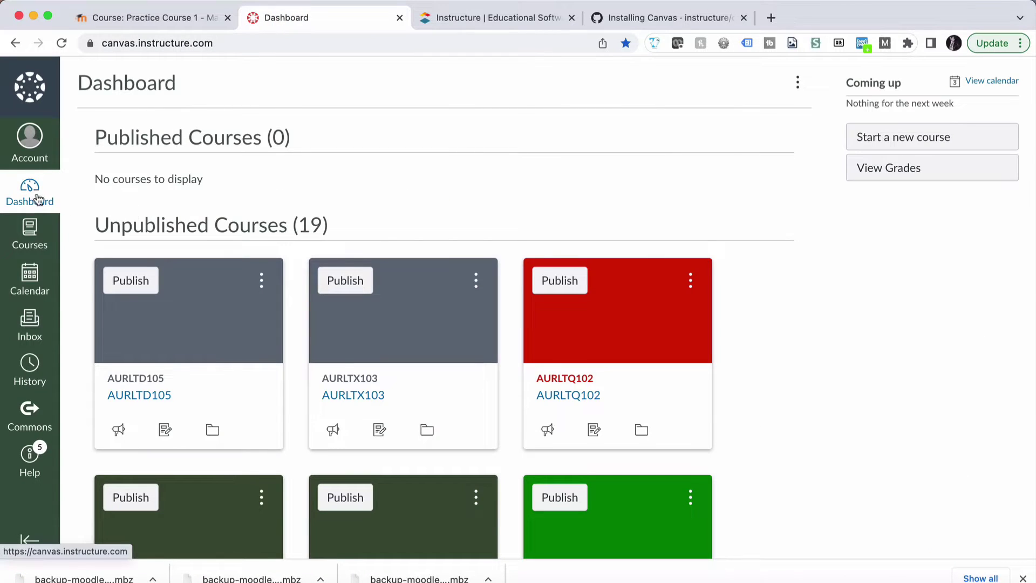
From All courses, create a new Canvas course named 'Demo 1'
left_click(29, 232)
scroll(128, 307, "down", 4)
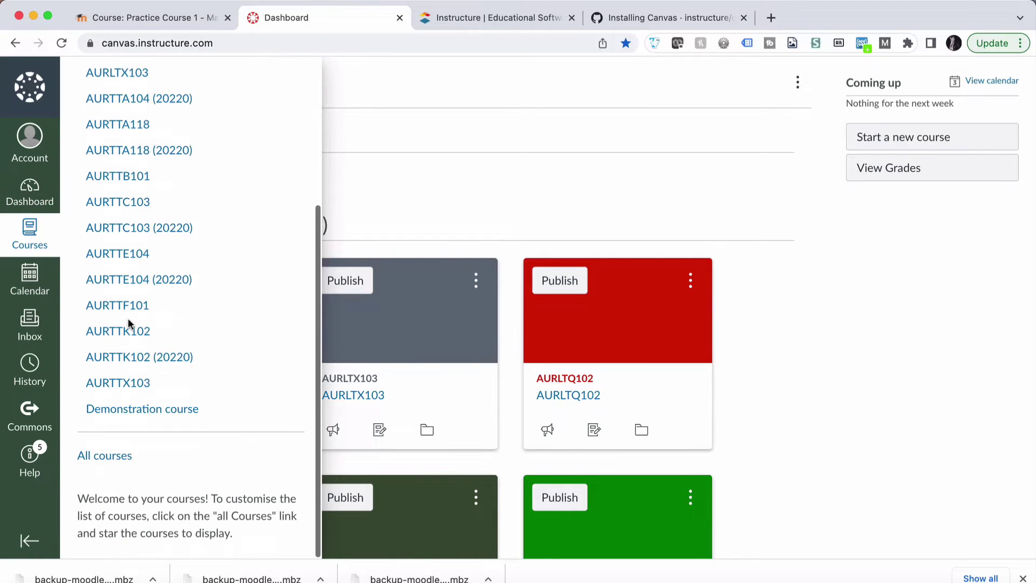
left_click(116, 458)
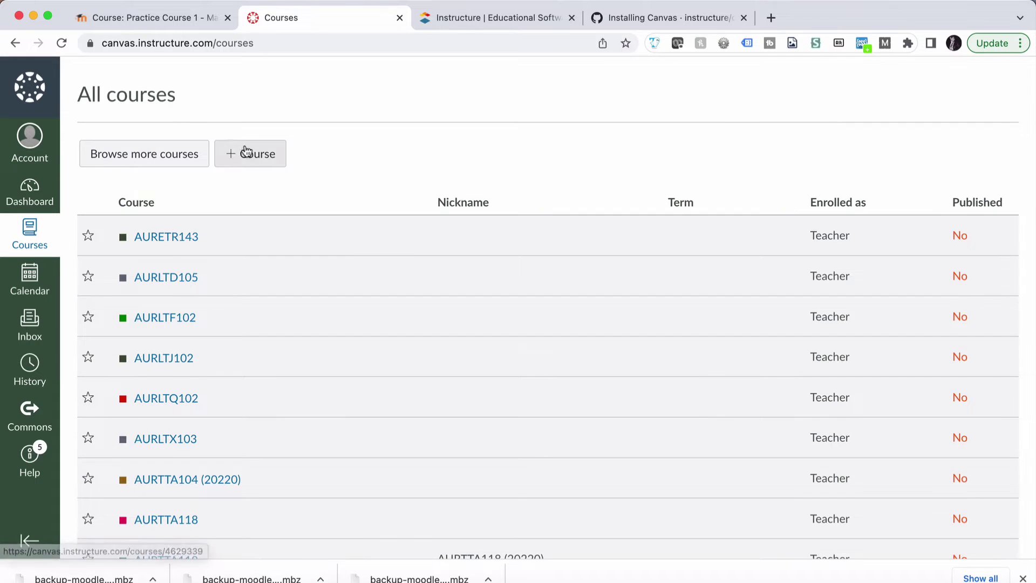
left_click(246, 151)
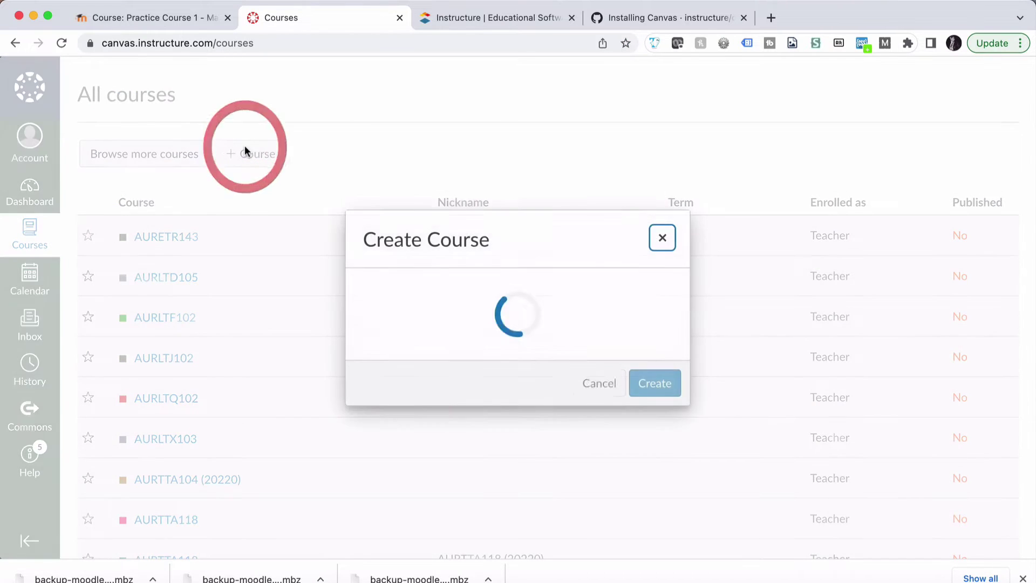
left_click(412, 318)
type("DEmo")
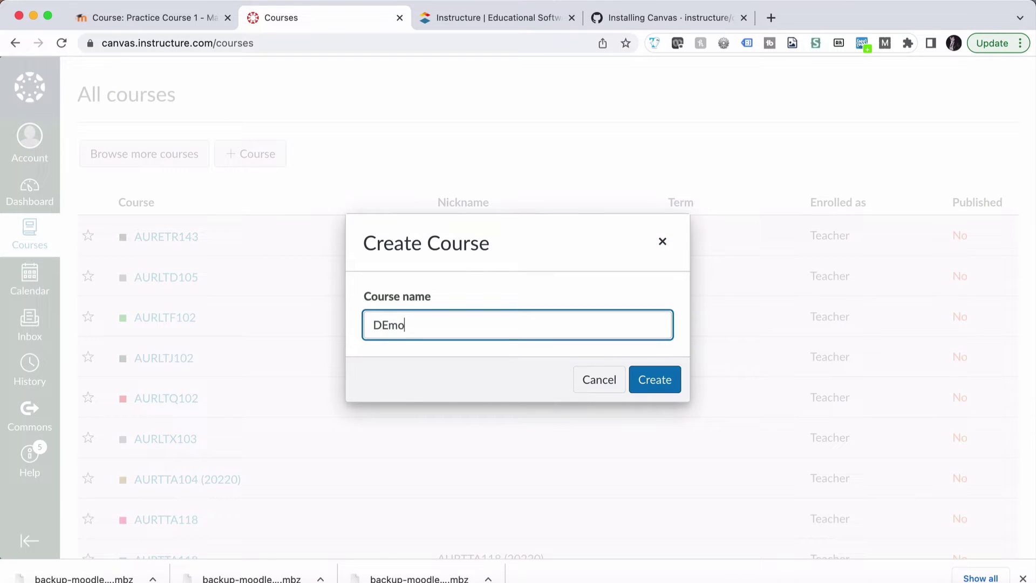
key("BackSpace")
key("BackSpace")
key("BackSpace")
type("emo 1")
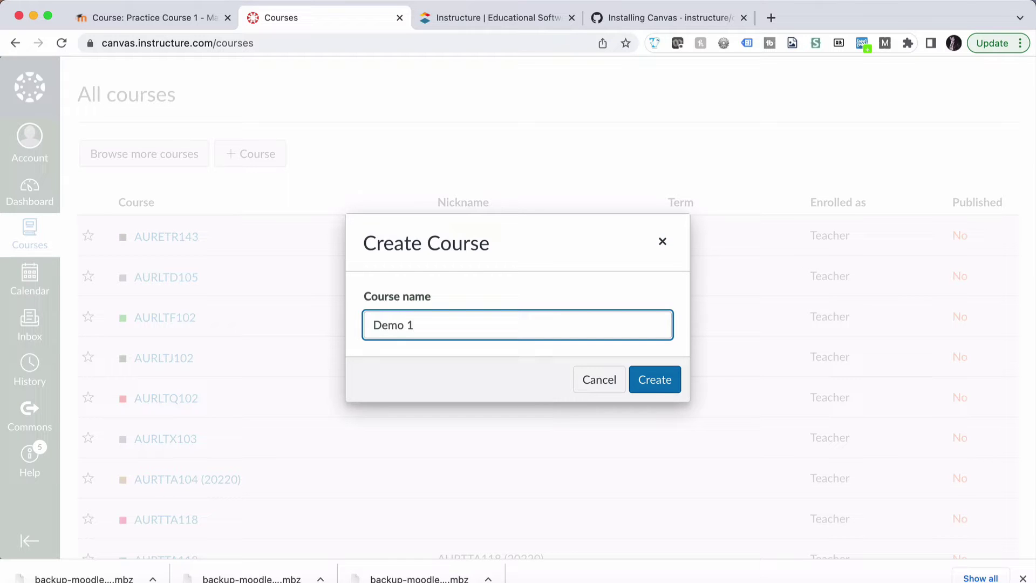
left_click(634, 380)
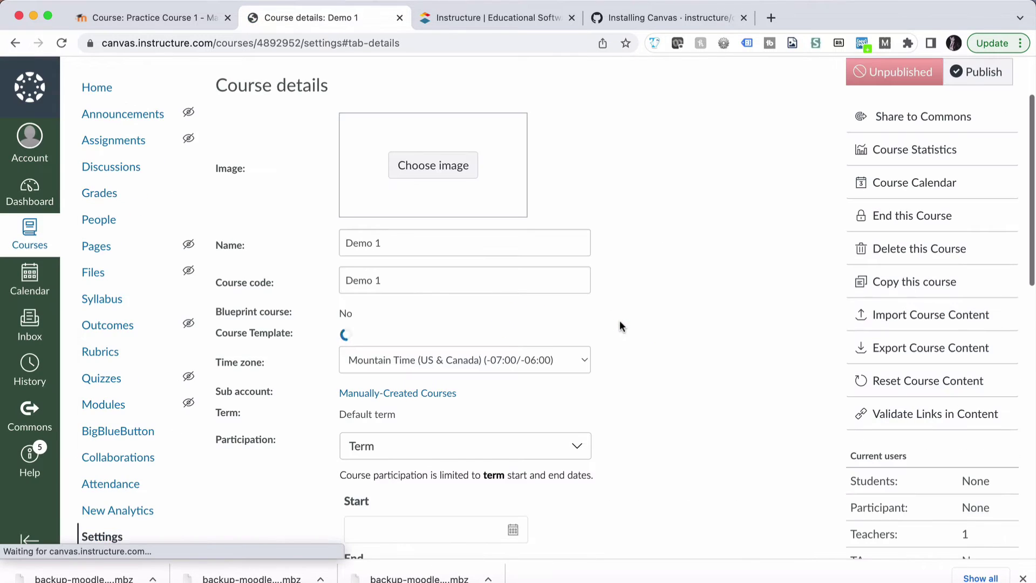
On the Import page, choose a Moodle 1.9/2.x import and attach the downloaded .mbz backup
left_click(897, 315)
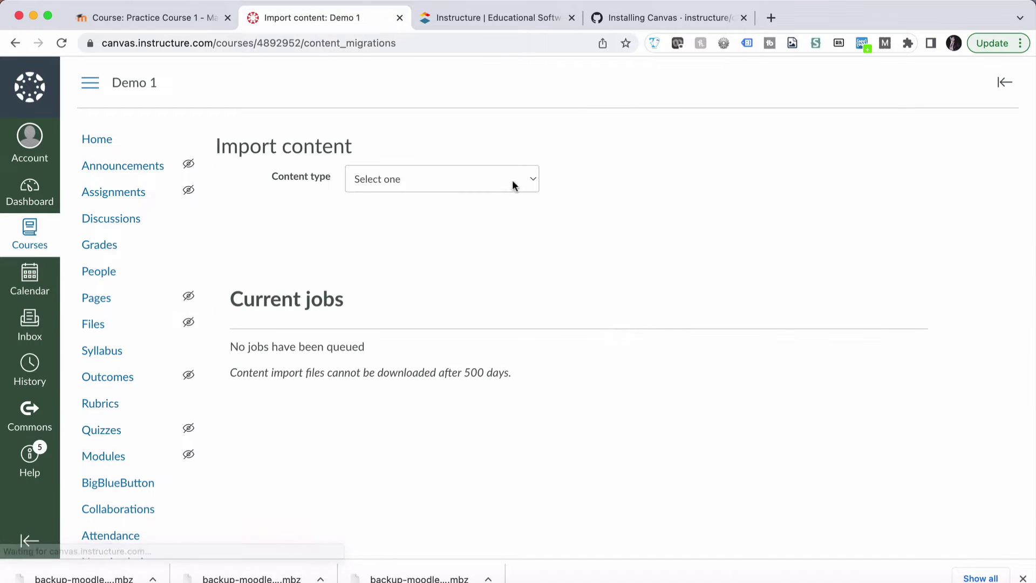
left_click(438, 178)
left_click(419, 327)
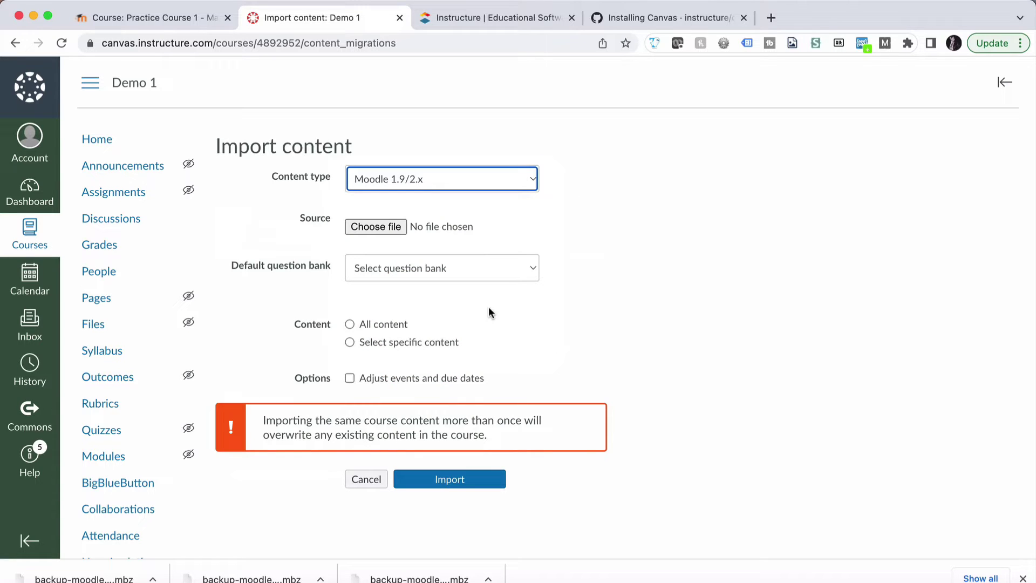
left_click(444, 269)
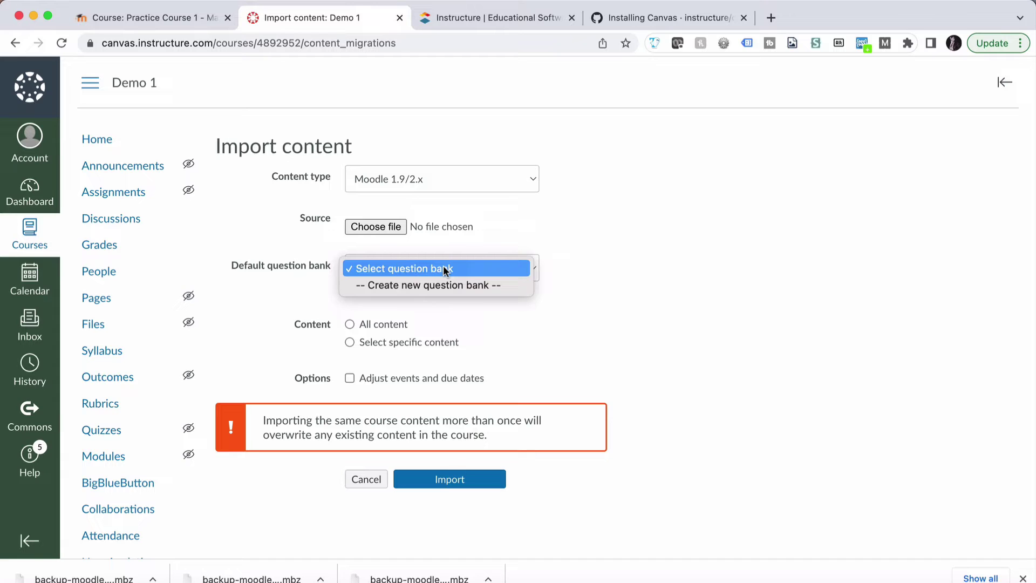
left_click(604, 268)
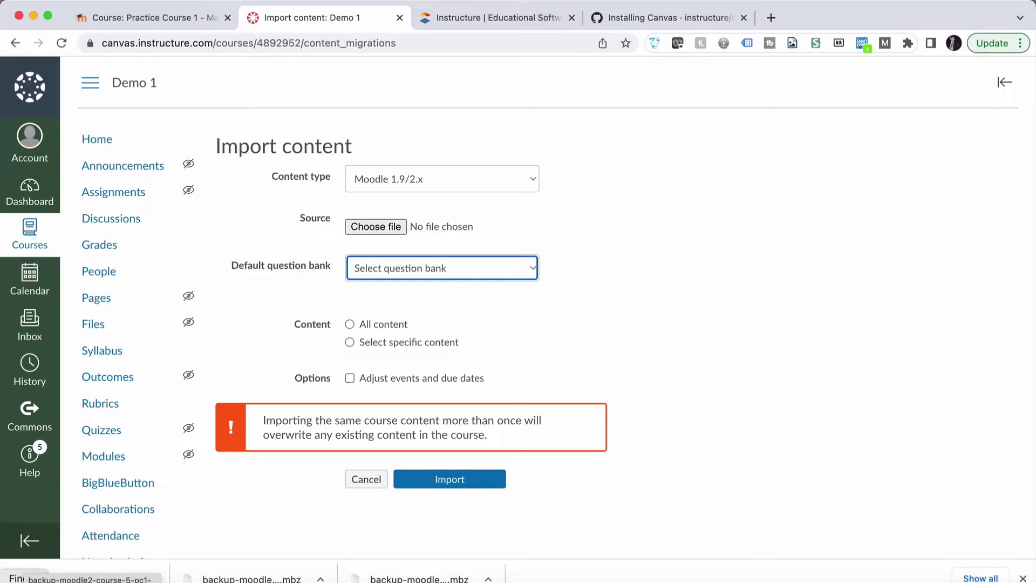
left_click_drag(81, 578, 398, 225)
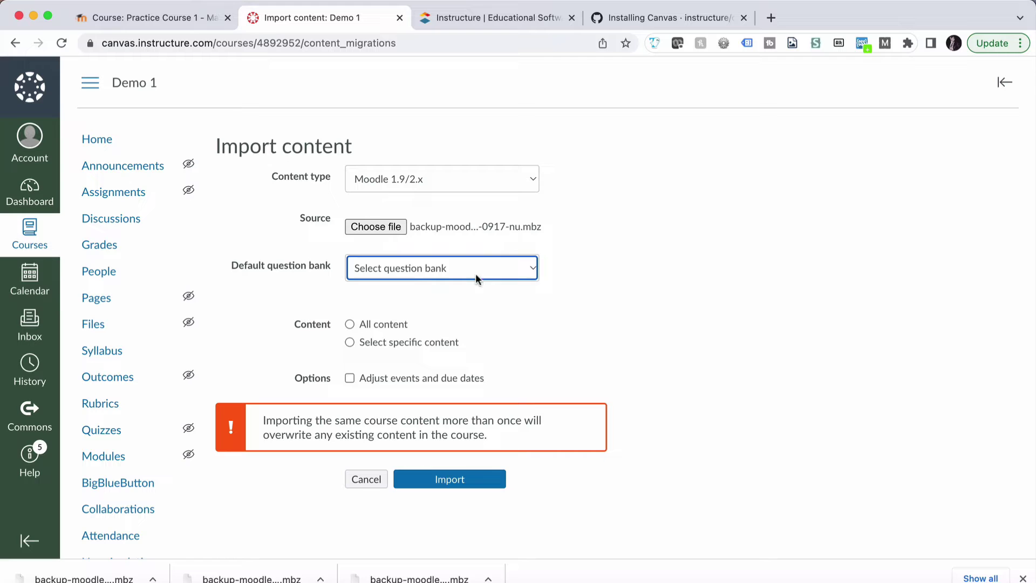
Put questions in a new bank named 'Default', select All content, and start the import
left_click(405, 271)
left_click(417, 285)
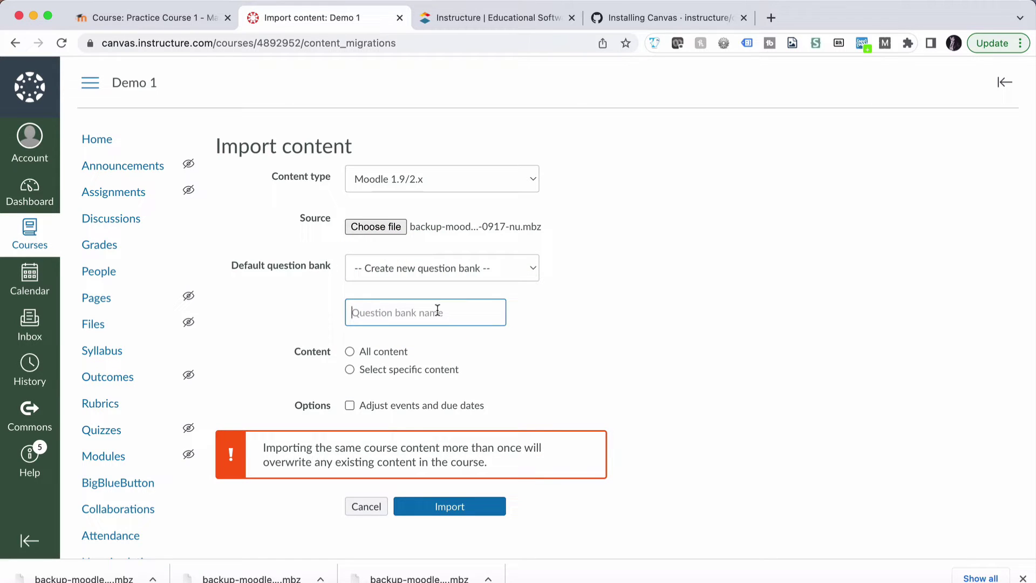
type("Default")
left_click(351, 352)
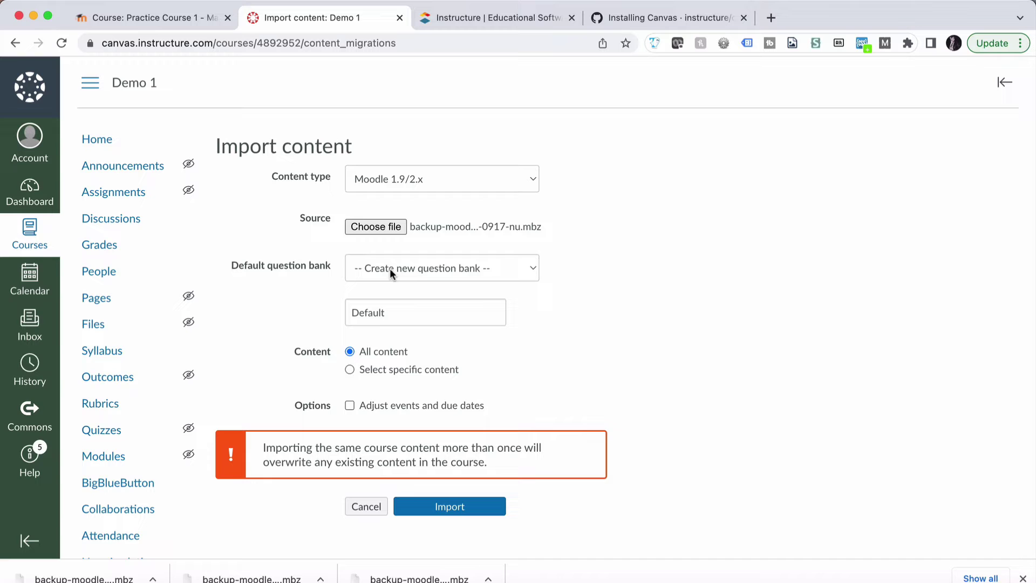
scroll(568, 329, "down", 3)
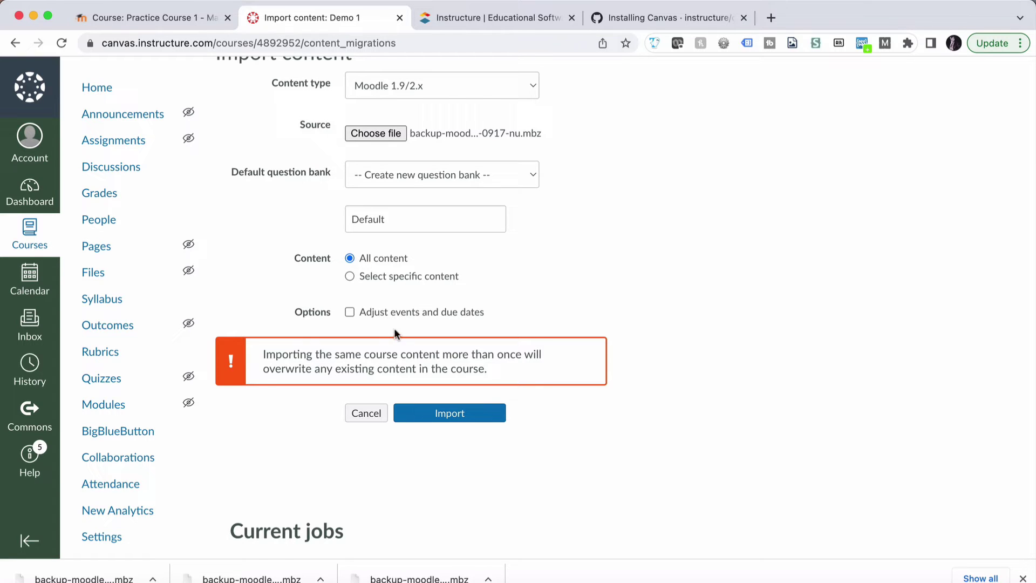
left_click(415, 415)
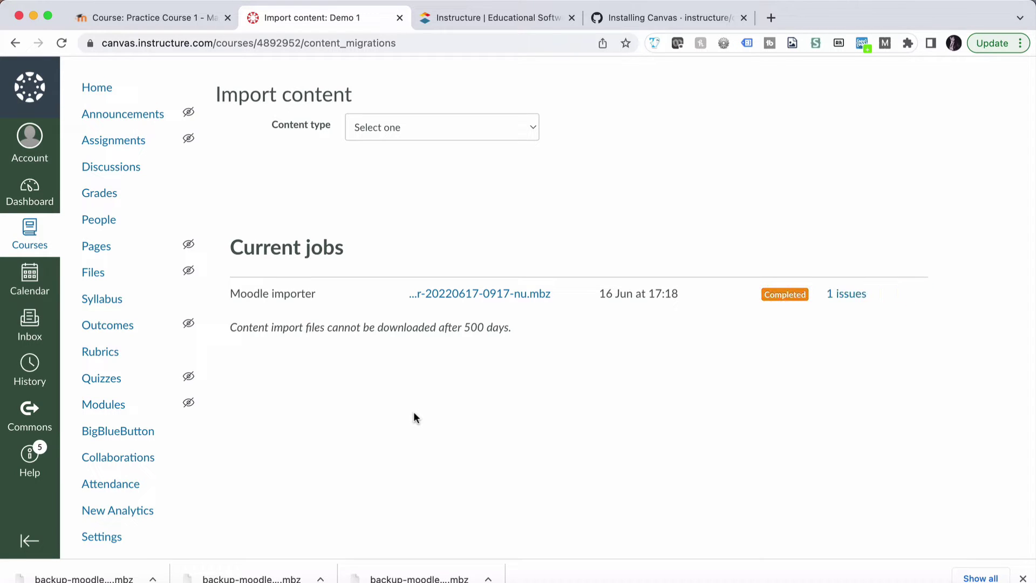
Expand the import's '1 issues' entry to see the missing links in a Wiki Page body
left_click(849, 295)
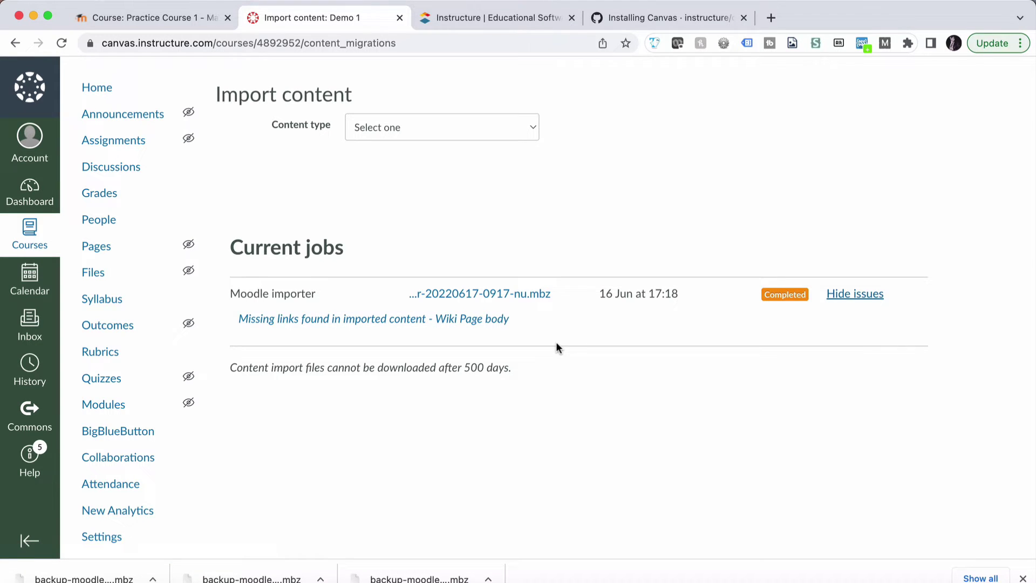
scroll(128, 449, "down", 2)
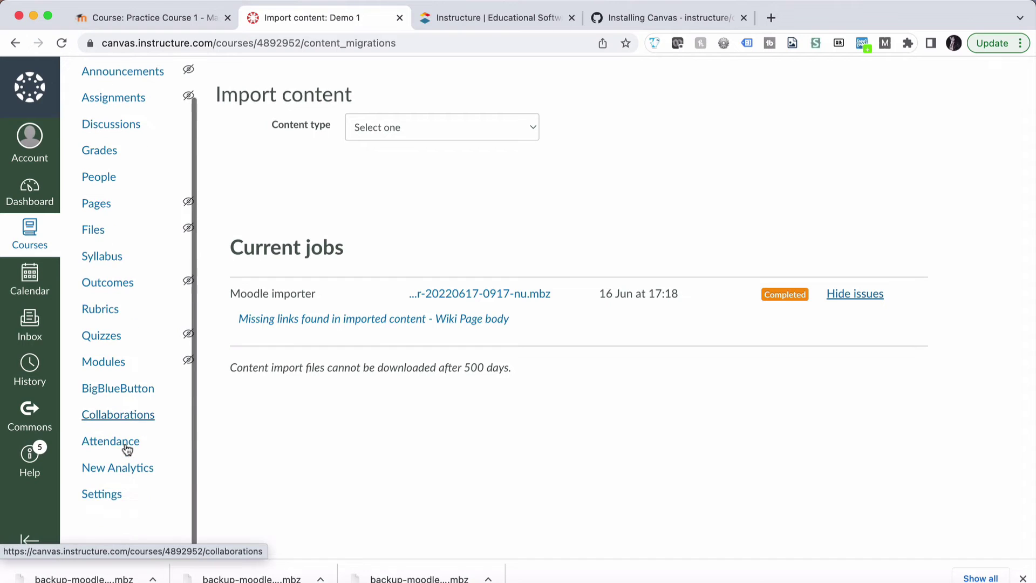
Run Validate Links in Content from course Settings to find the broken Welcome page link
left_click(108, 496)
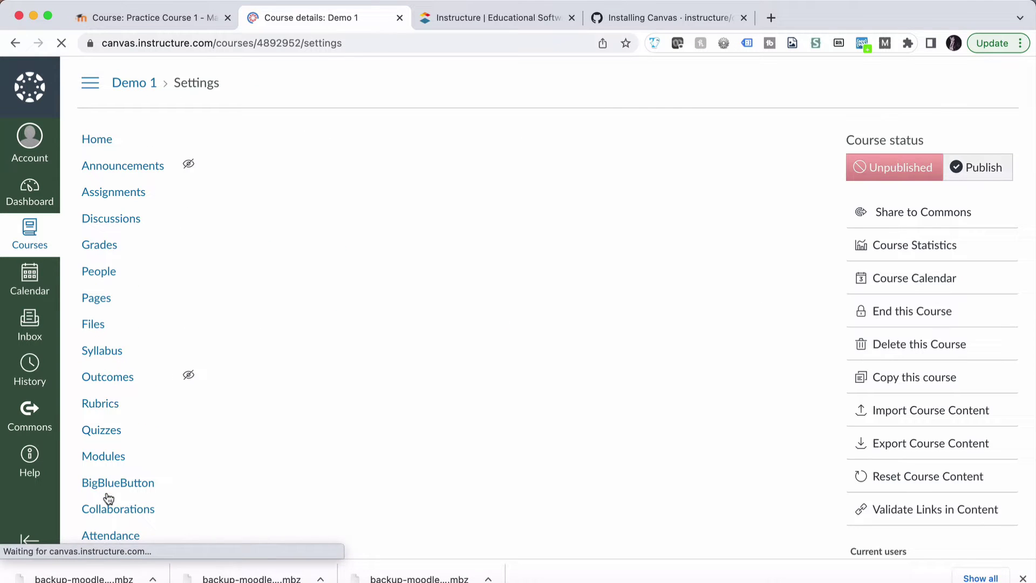
scroll(862, 327, "down", 5)
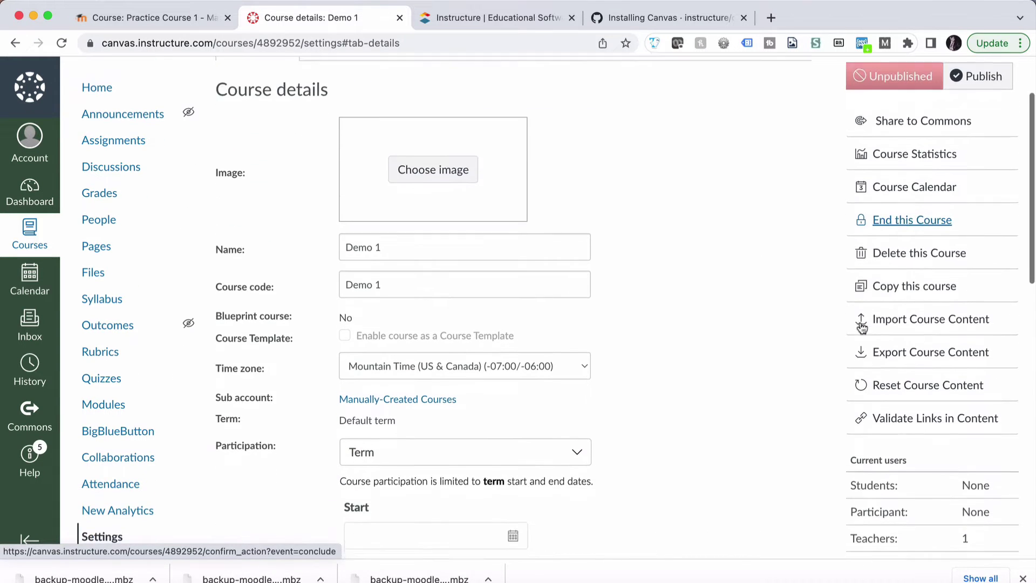
left_click(924, 336)
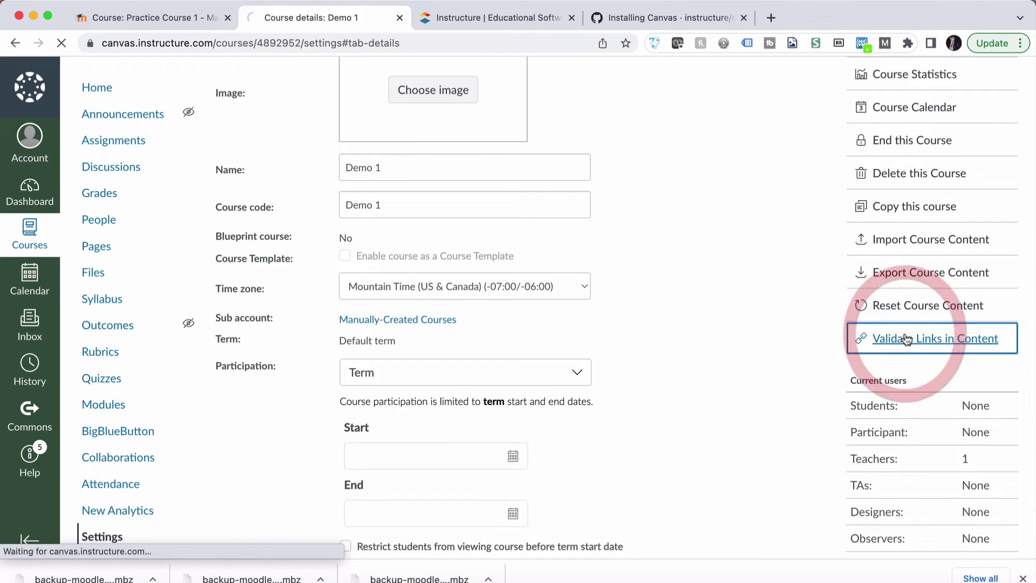
left_click(299, 213)
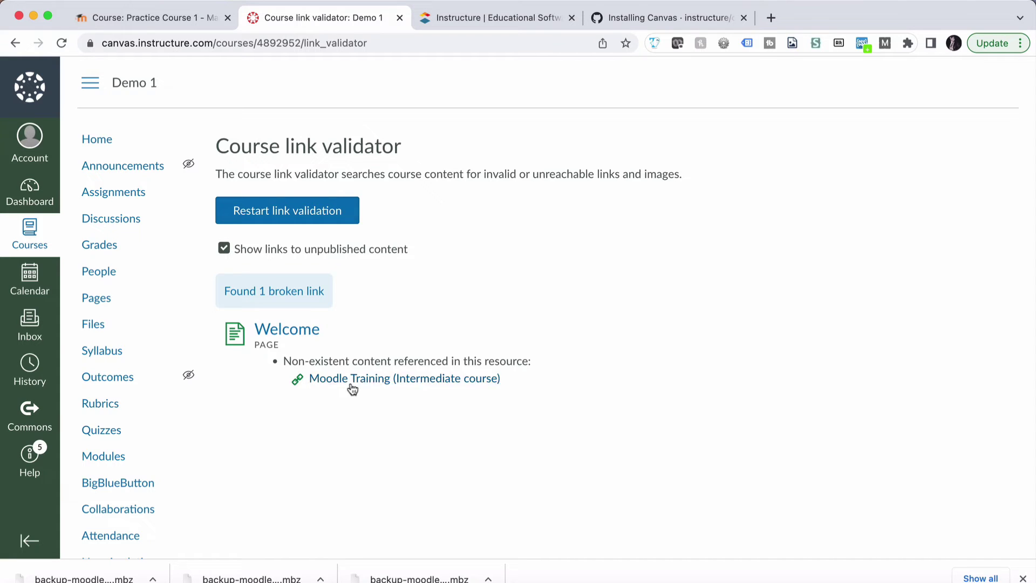
Open the Welcome page and switch it into edit mode
left_click(297, 334)
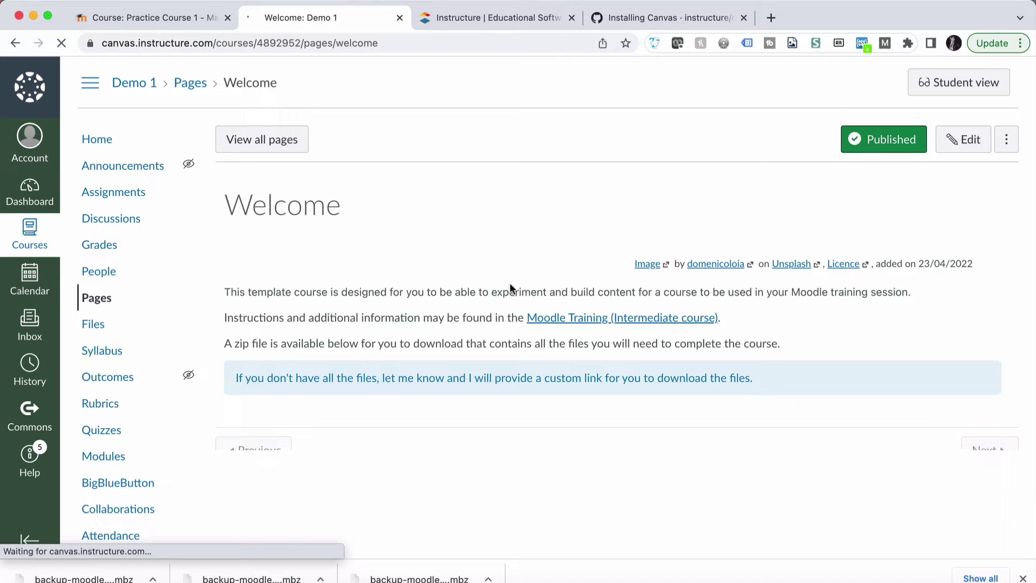
scroll(538, 287, "down", 2)
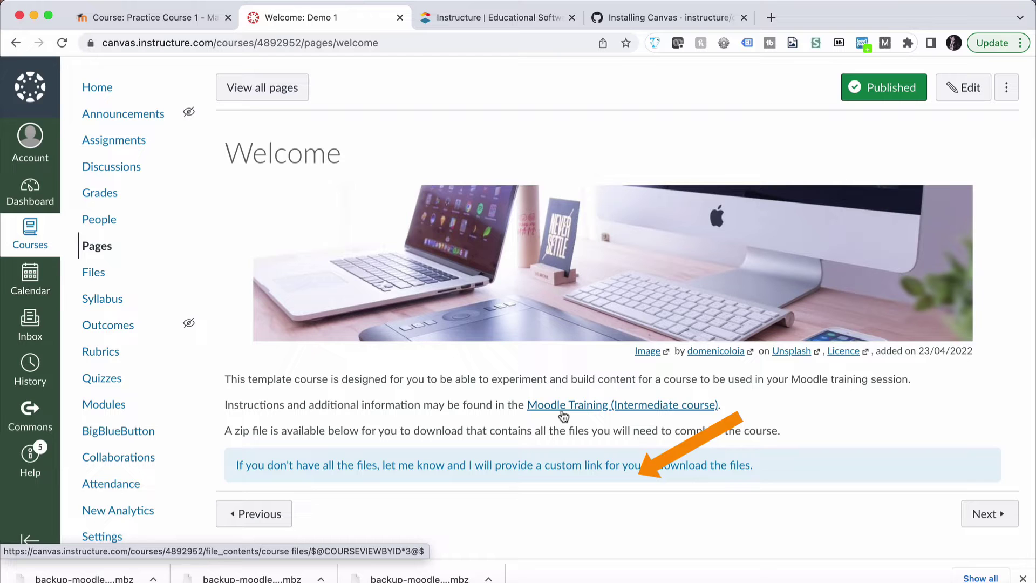
left_click(963, 96)
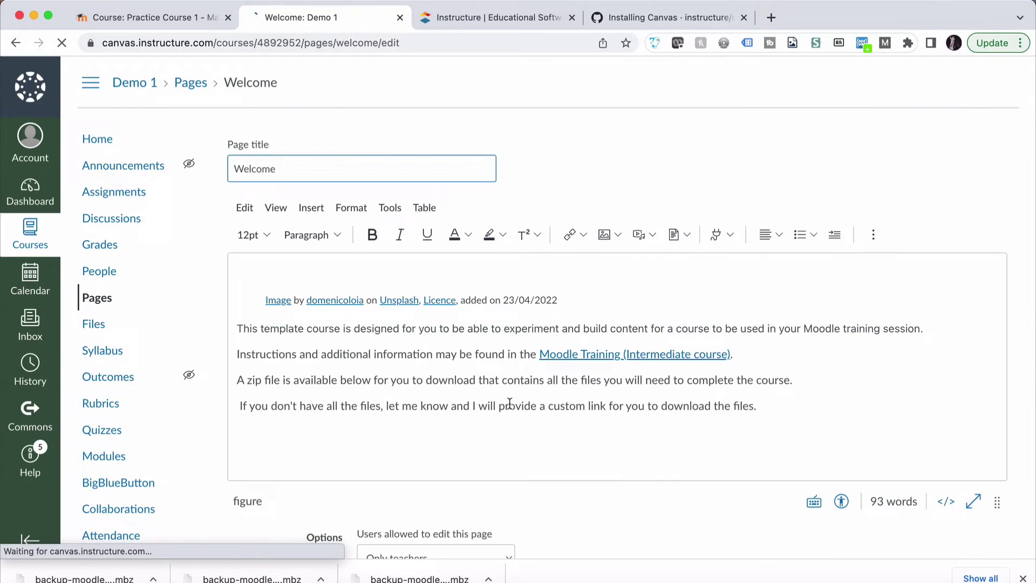
scroll(510, 404, "down", 3)
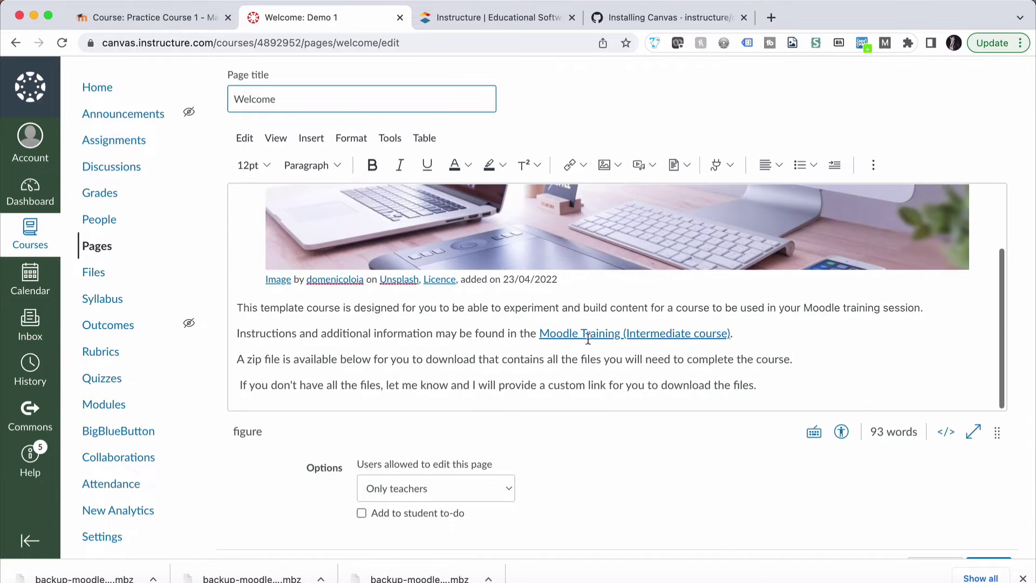
Remove the 'Moodle Training (Intermediate course)' link, make that text bold, and save the page
left_click(586, 334)
left_click(538, 164)
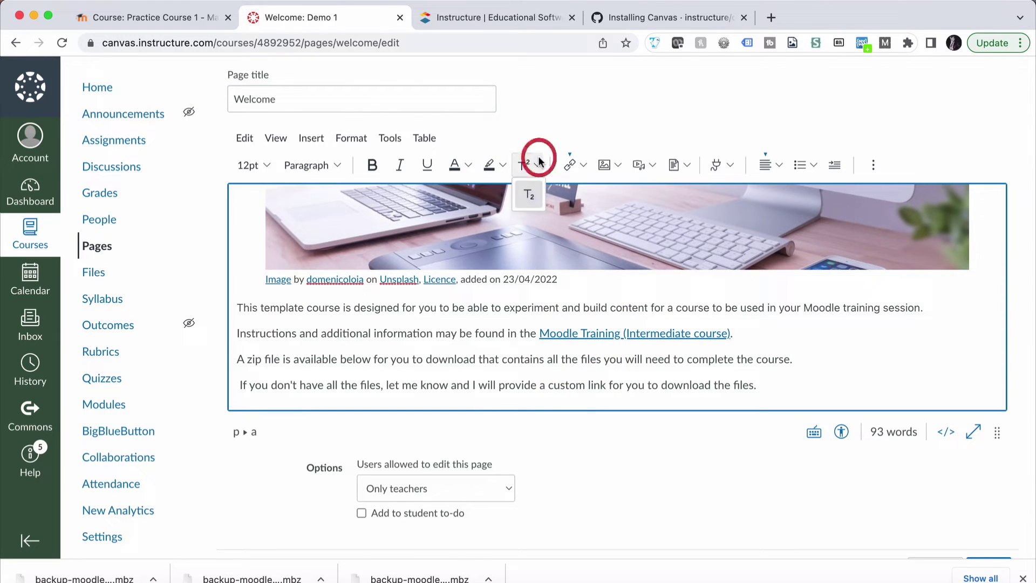
left_click(583, 164)
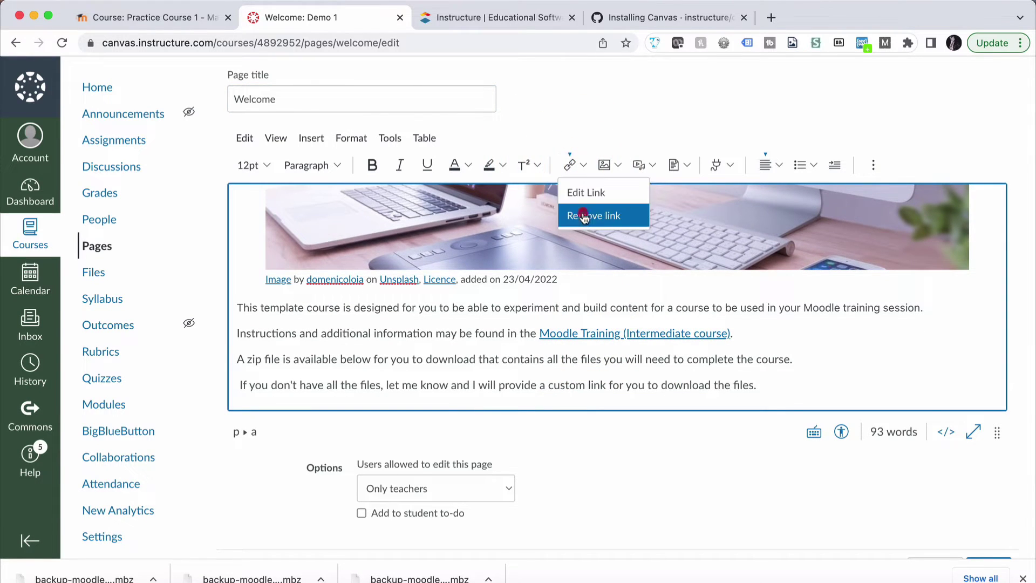
left_click(583, 214)
key("super+b")
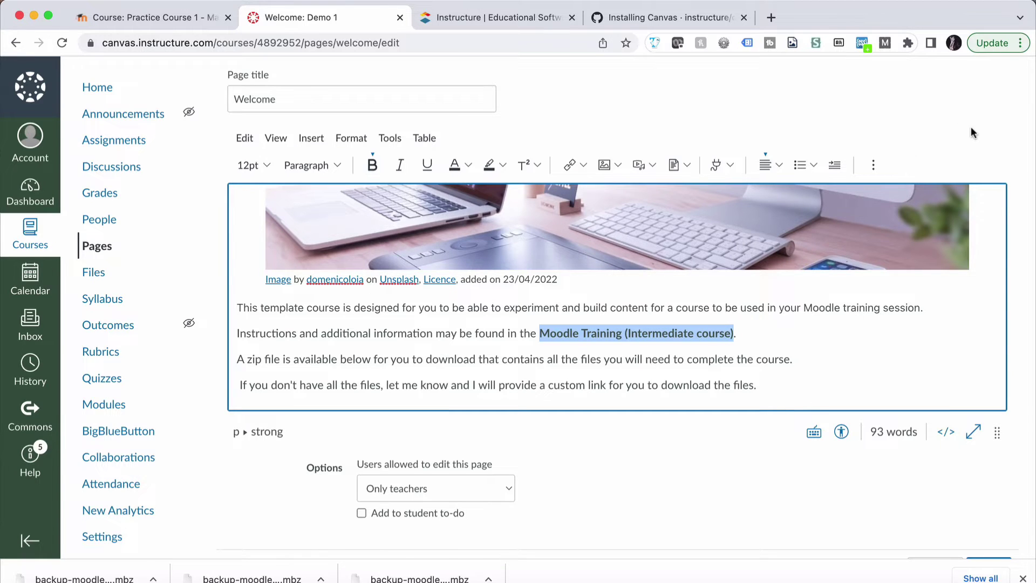
scroll(970, 133, "up", 2)
scroll(970, 133, "down", 4)
left_click(996, 538)
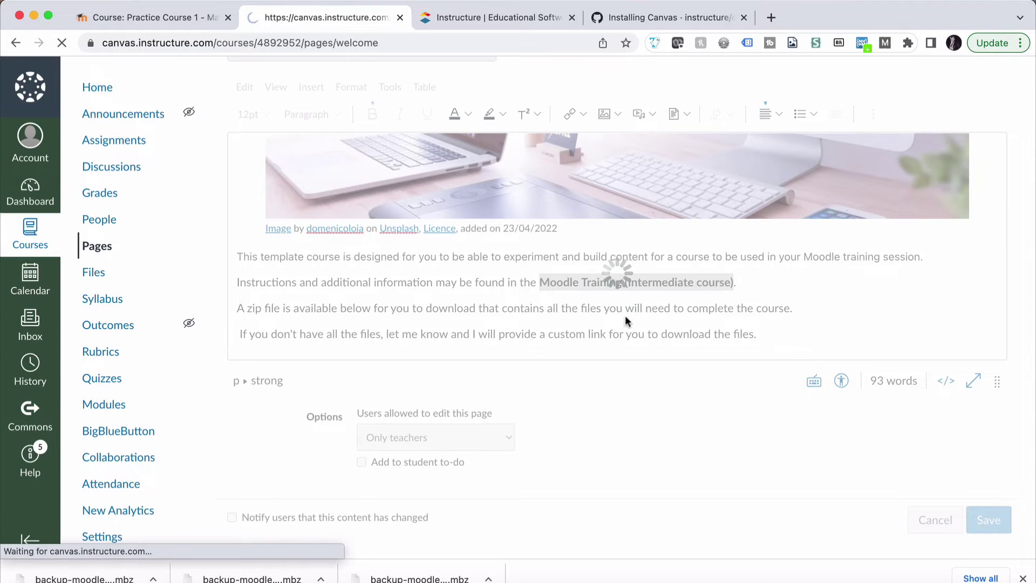
Restart link validation under Settings > Validate Links in Content, getting 'No broken links found'
scroll(102, 367, "down", 1)
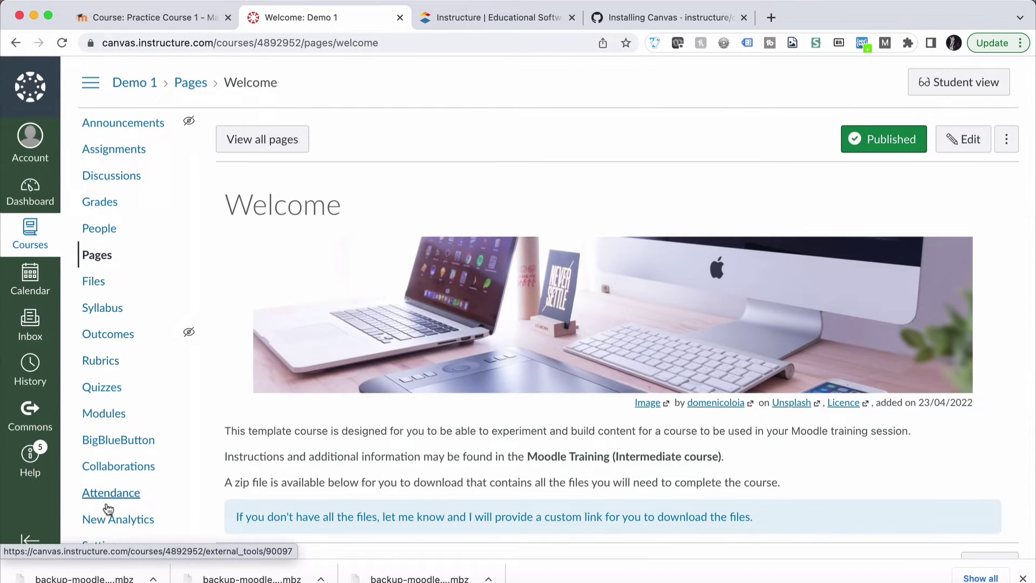
left_click(93, 545)
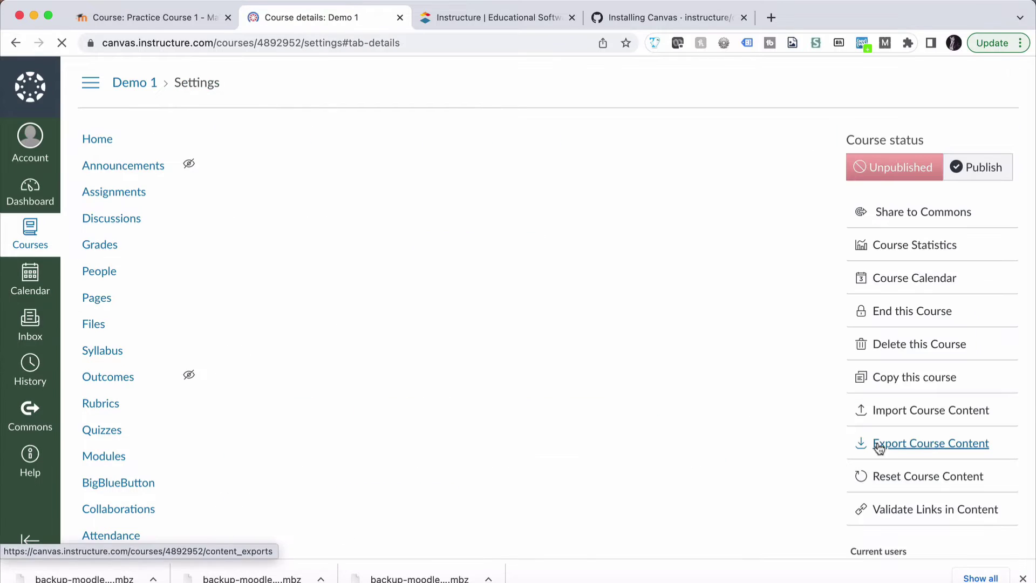
left_click(931, 418)
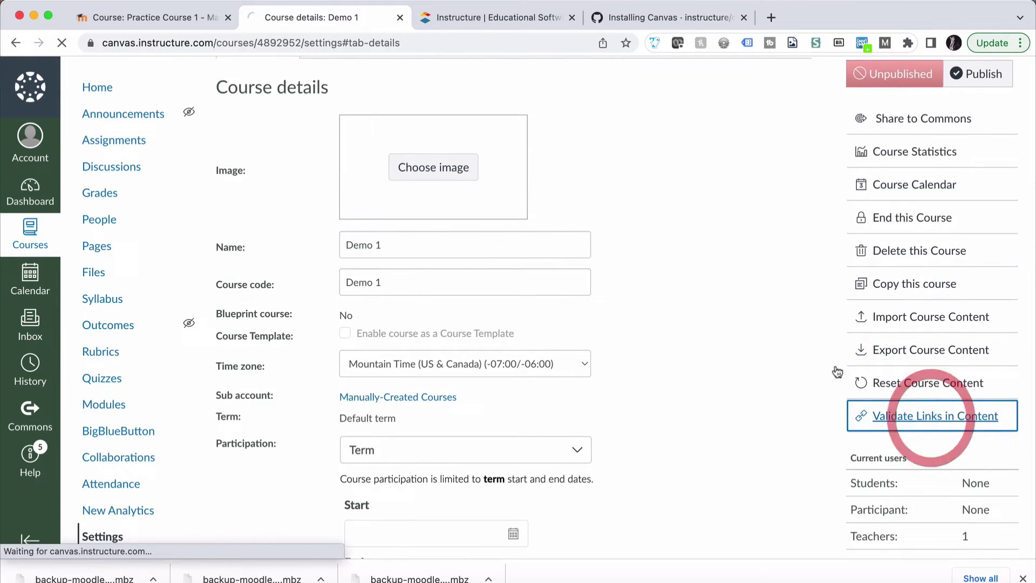
left_click(266, 209)
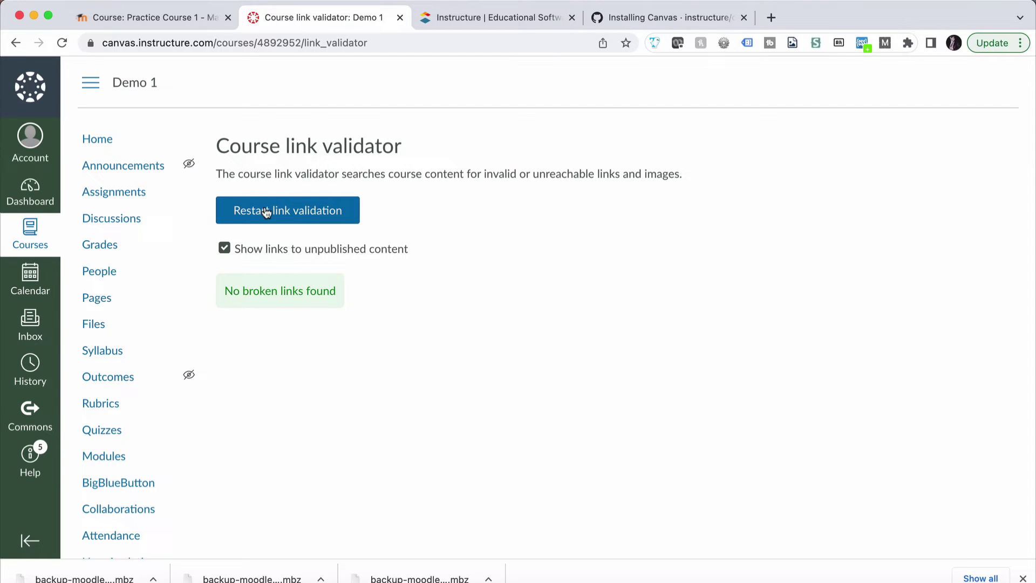
From Demo 1's home, open the Welcome page in the Start here module and scroll through it
left_click(97, 138)
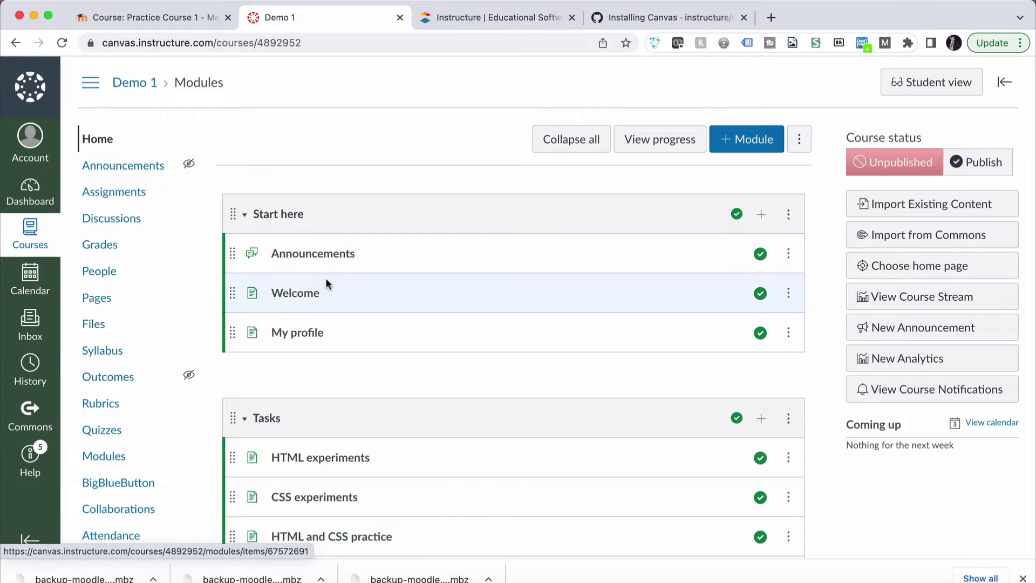
left_click(300, 299)
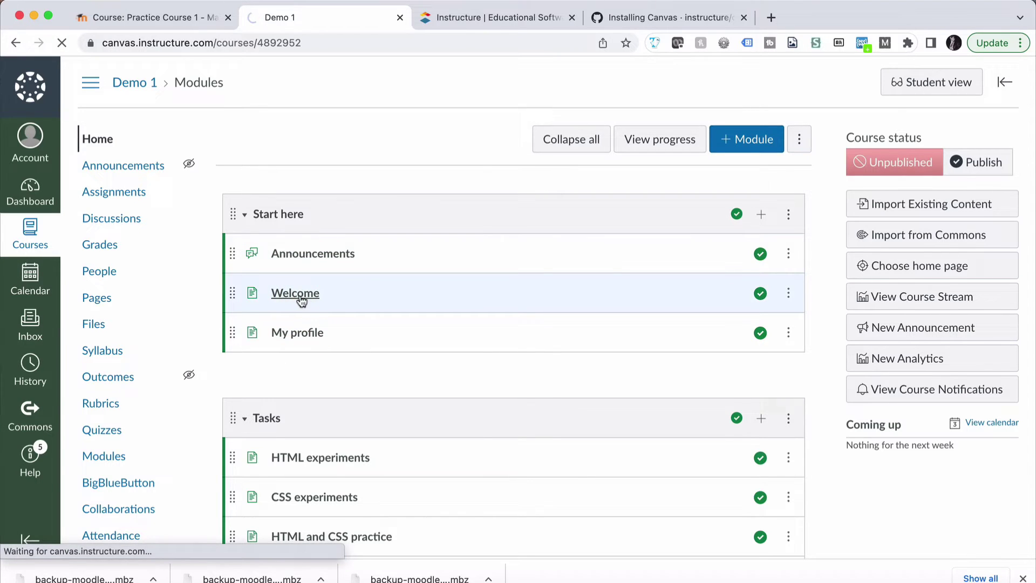
scroll(364, 287, "down", 2)
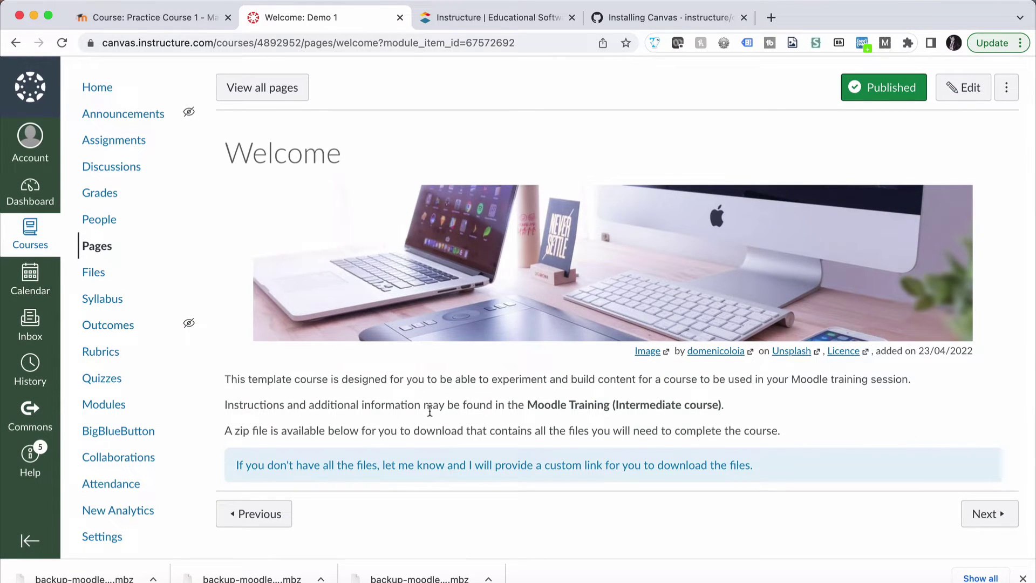
Compare the info box text on the Moodle Welcome page with the Canvas copy
left_click(169, 18)
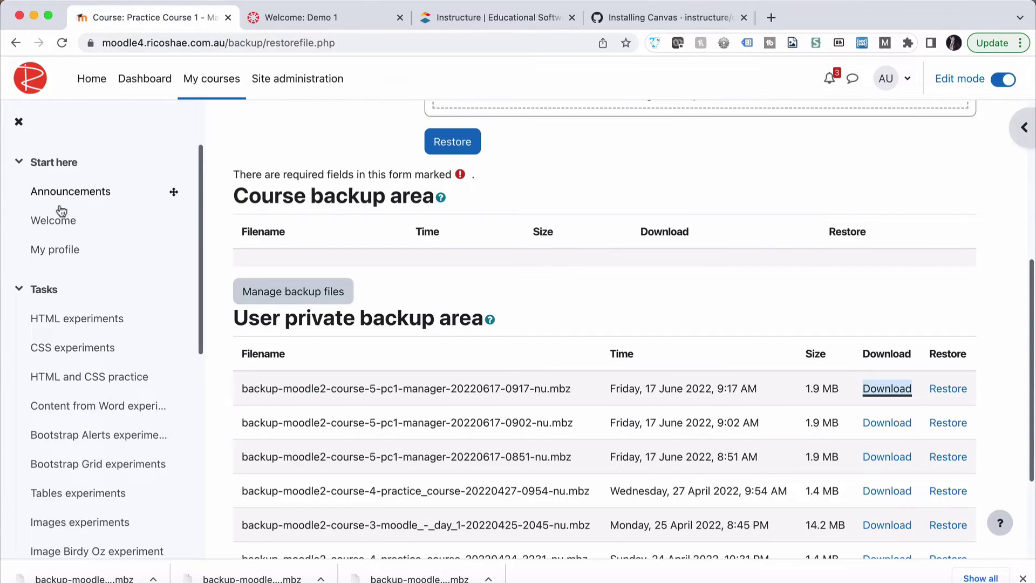
left_click(53, 221)
scroll(367, 317, "down", 4)
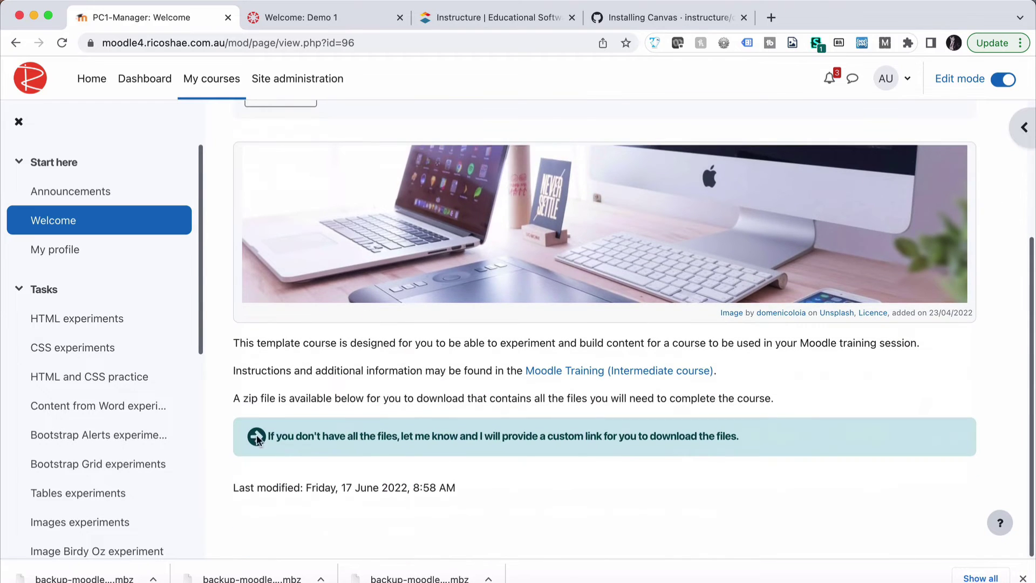
left_click_drag(281, 436, 254, 425)
left_click(324, 18)
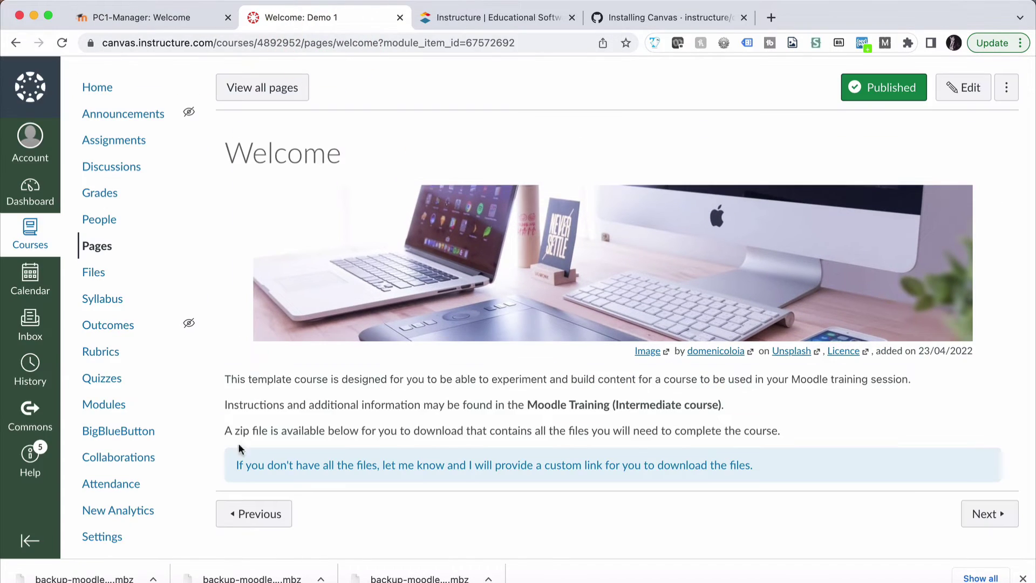
left_click_drag(233, 464, 366, 464)
left_click(756, 466)
Select the image caption text on the Moodle Welcome page for comparison
left_click(129, 17)
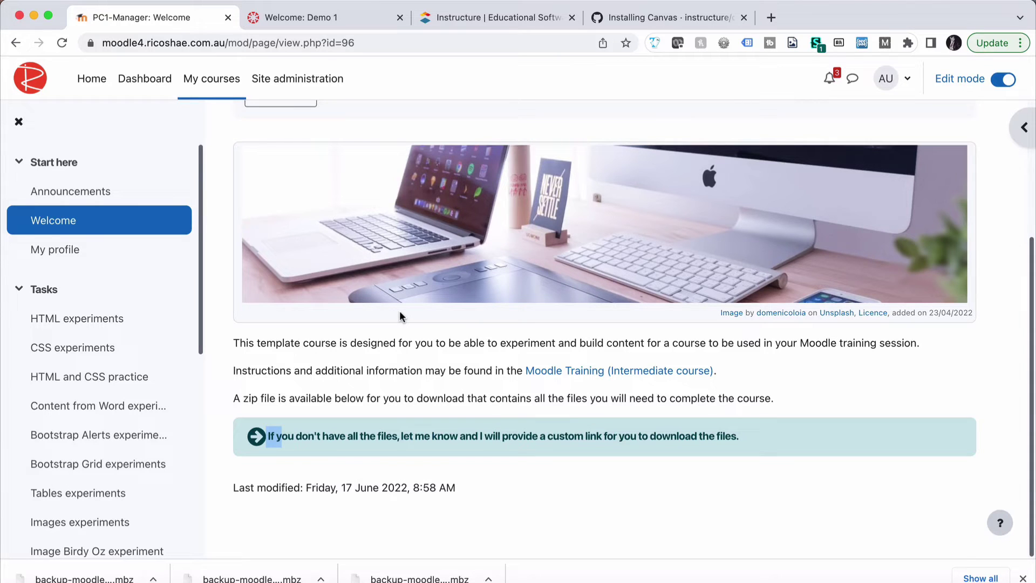
left_click(384, 352)
left_click_drag(707, 314, 977, 316)
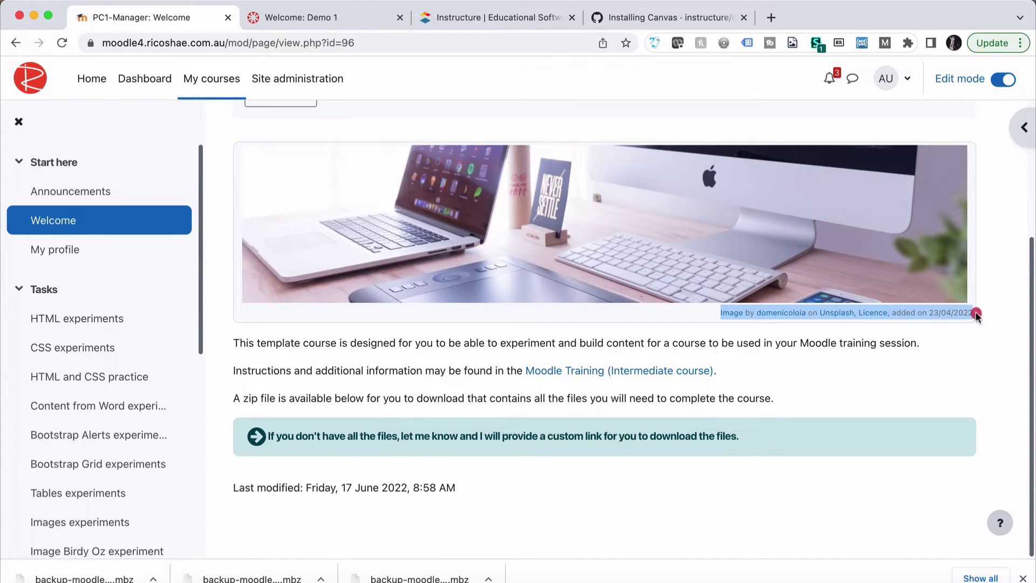
left_click(507, 318)
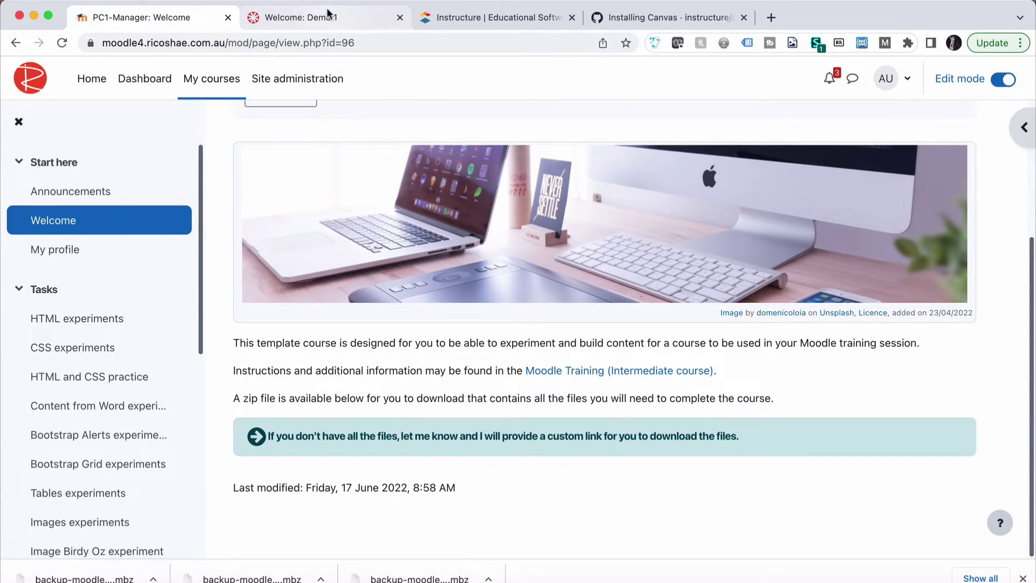
Highlight the missing-files sentence on the Canvas Welcome page
left_click(326, 20)
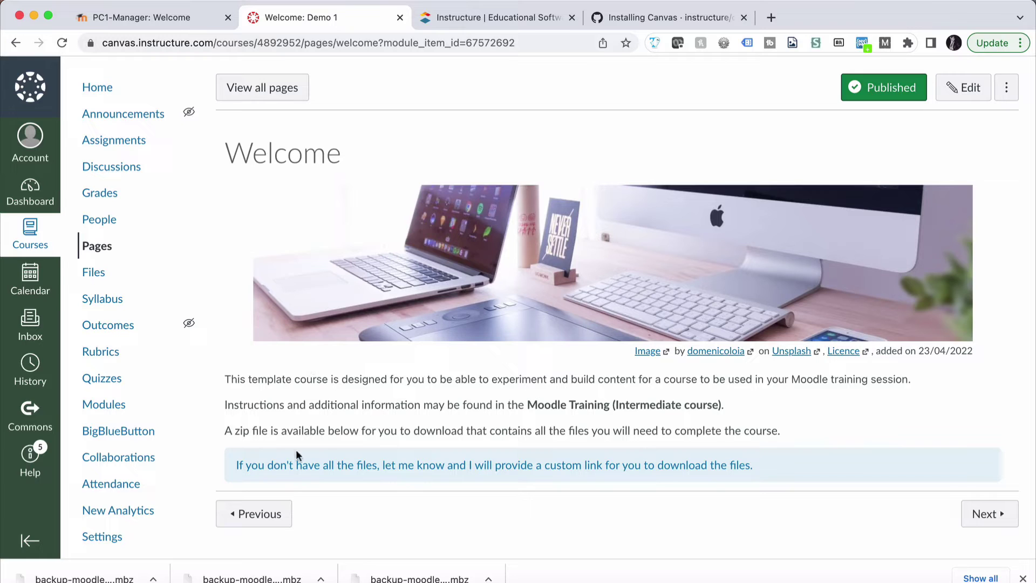
left_click_drag(232, 466, 311, 463)
left_click(562, 458)
triple_click(778, 460)
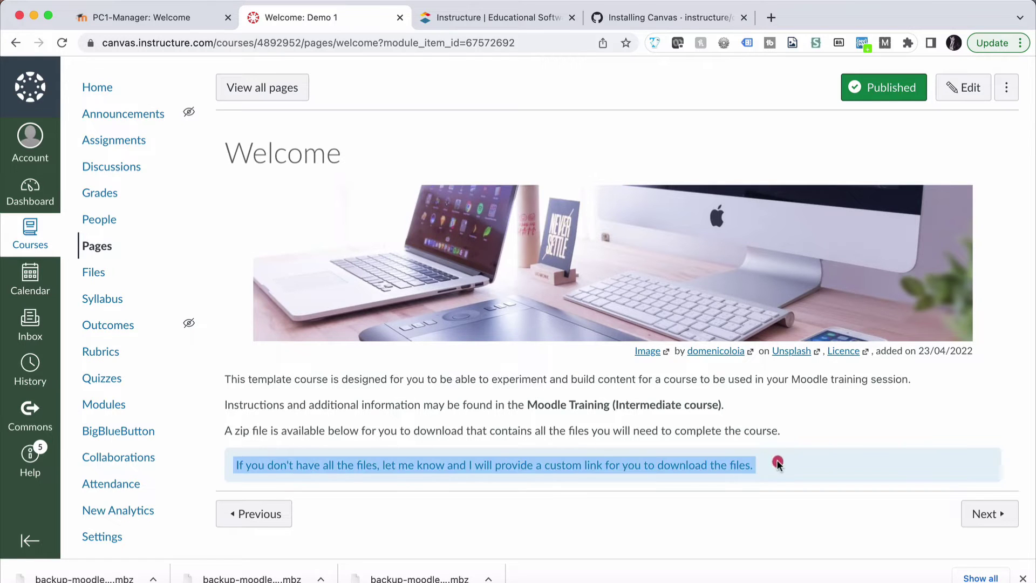
left_click(781, 453)
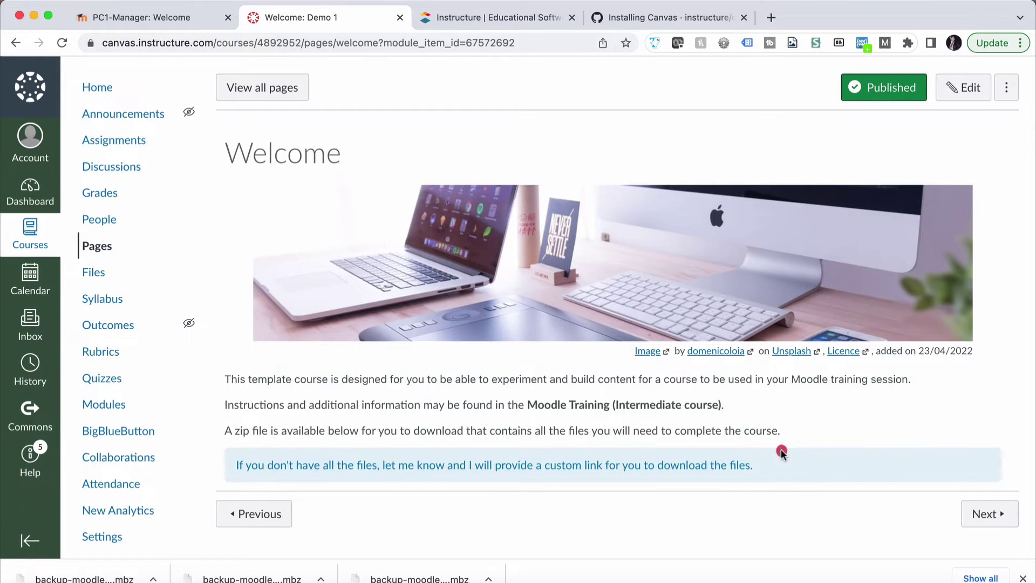
Open Quiz 1 from the Modules list on the course home
left_click(91, 89)
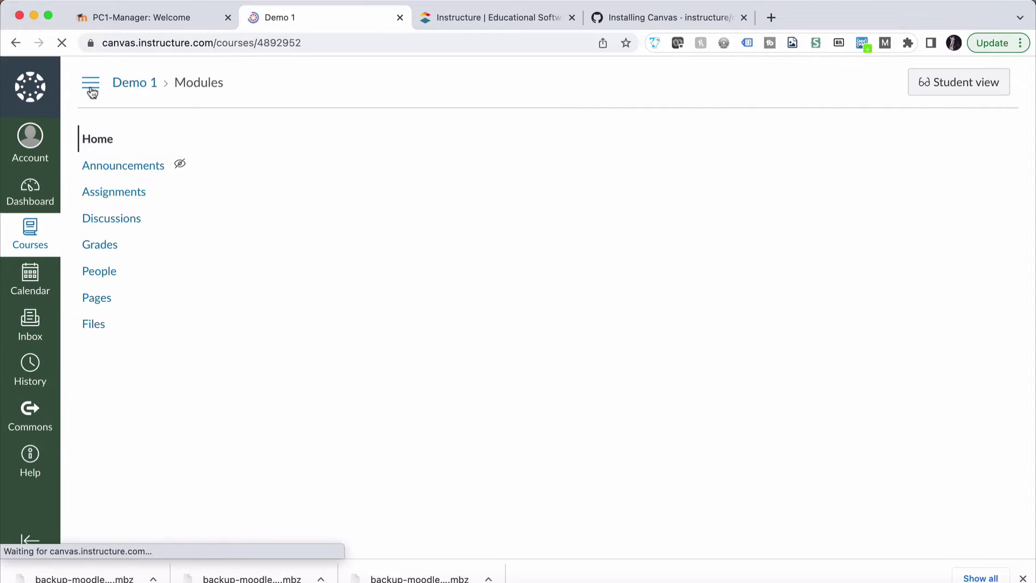
scroll(280, 340, "down", 10)
scroll(280, 343, "down", 3)
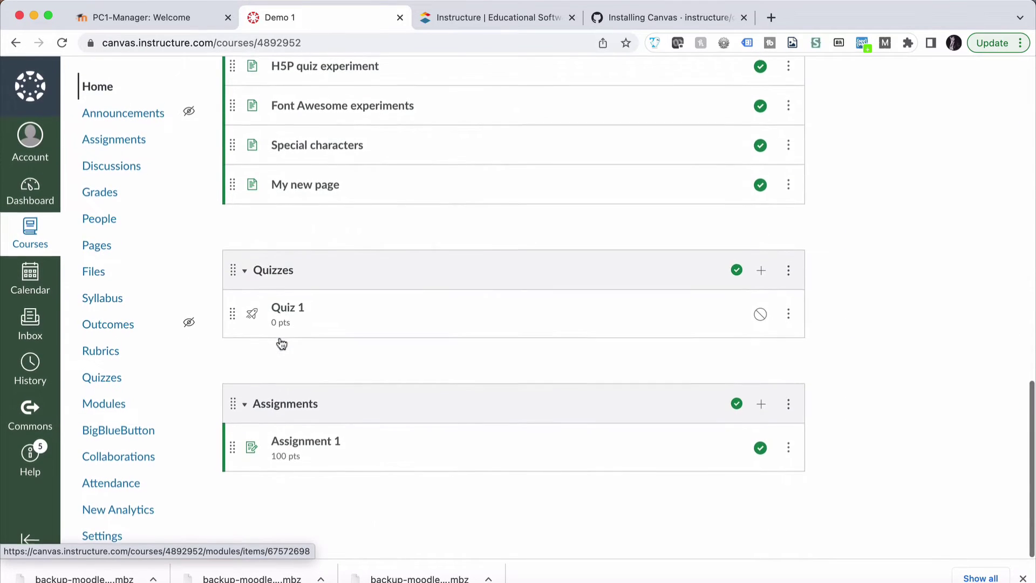
left_click(284, 307)
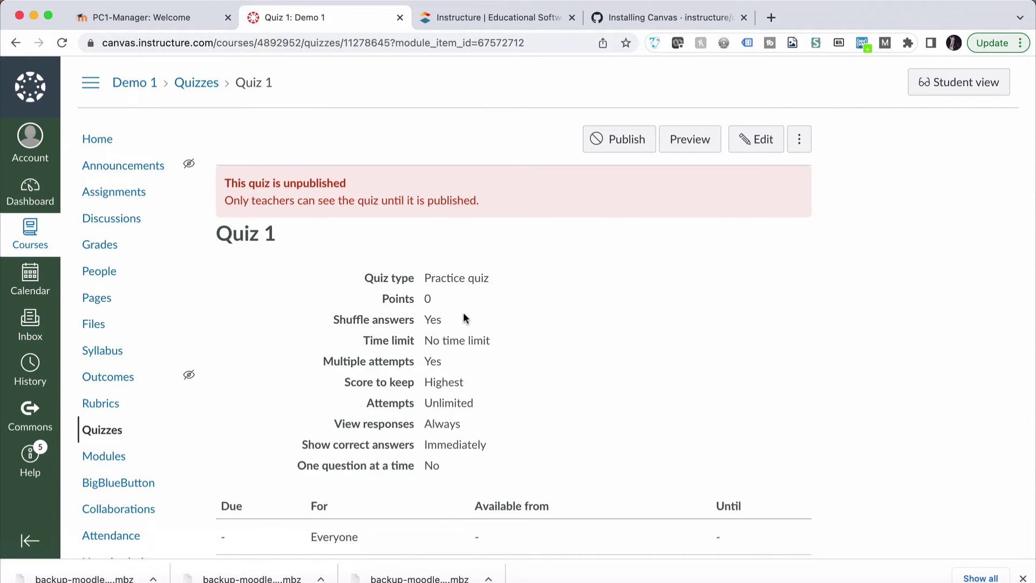
Preview Quiz 1, confirm it has no questions, and go back to its details
scroll(438, 308, "down", 5)
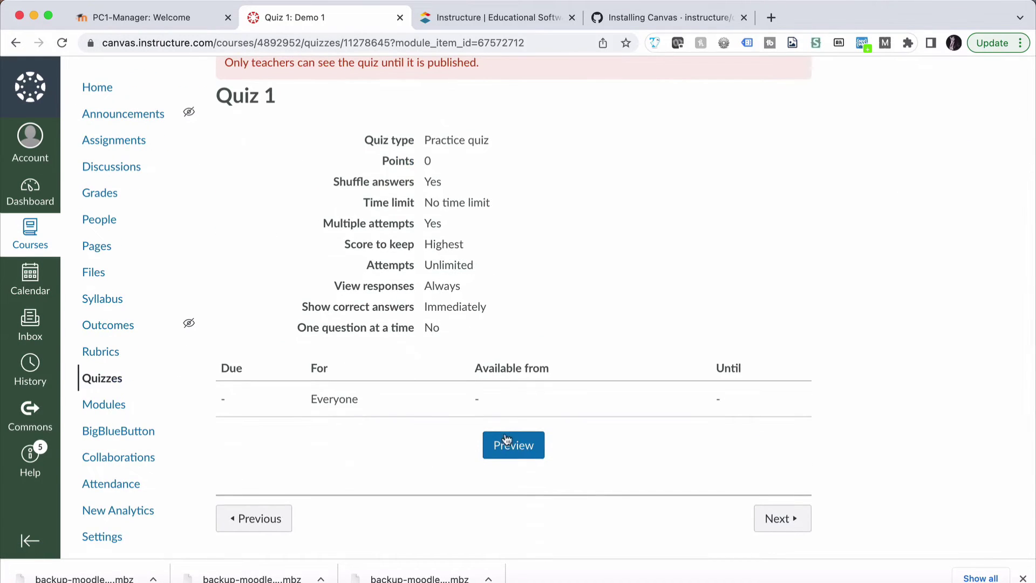
left_click(506, 441)
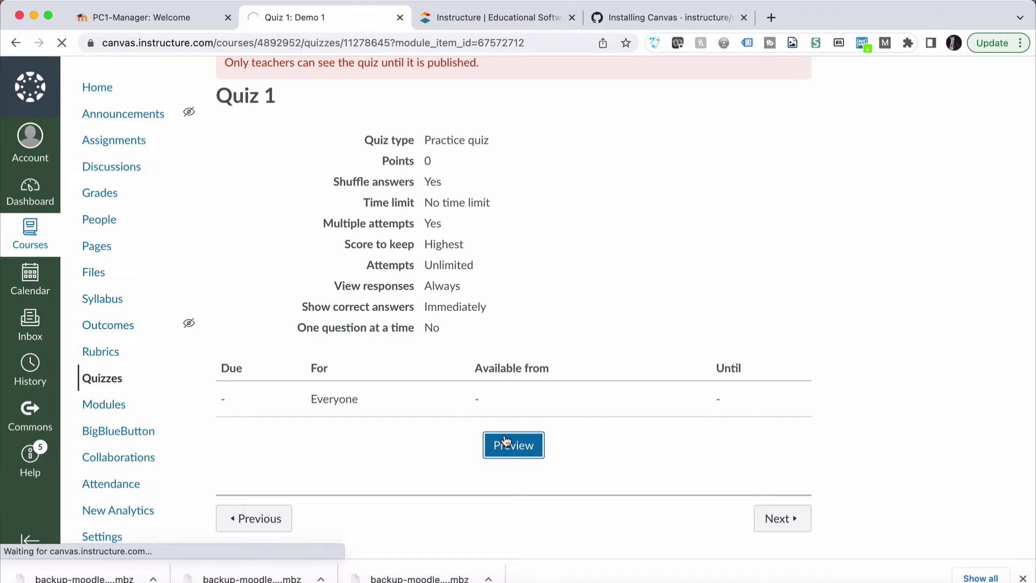
scroll(505, 441, "down", 1)
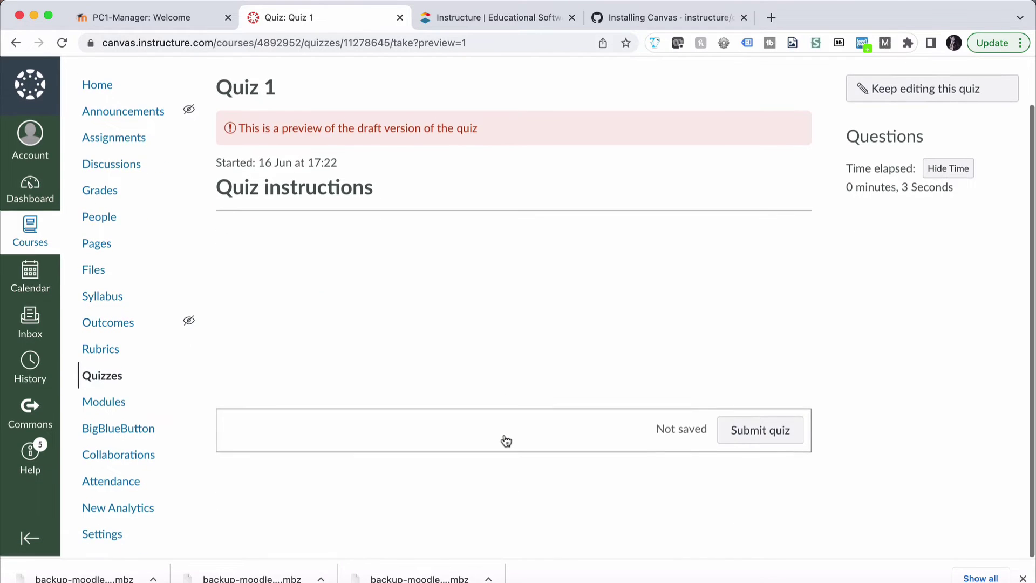
left_click(352, 222)
scroll(448, 248, "up", 1)
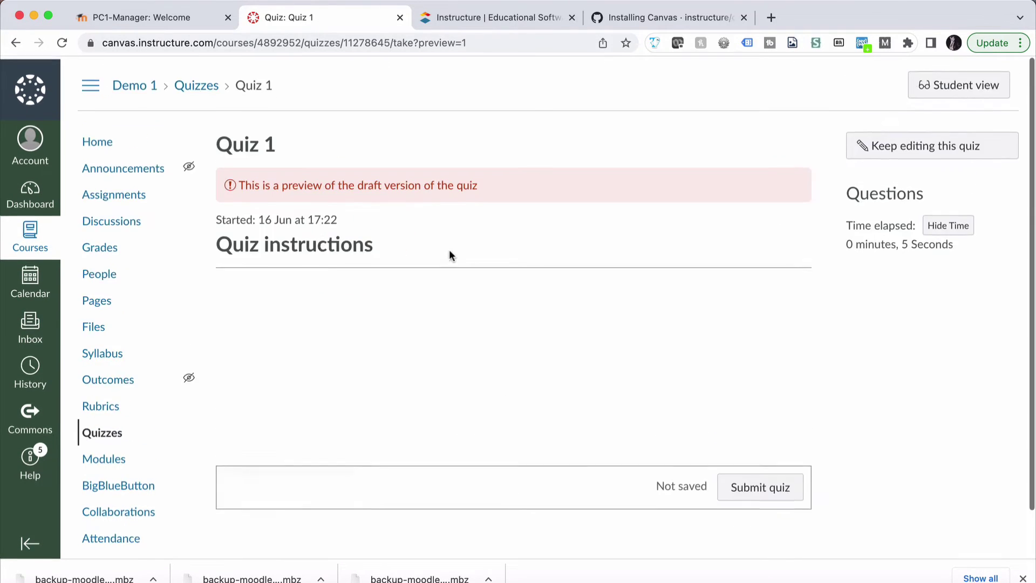
left_click(20, 46)
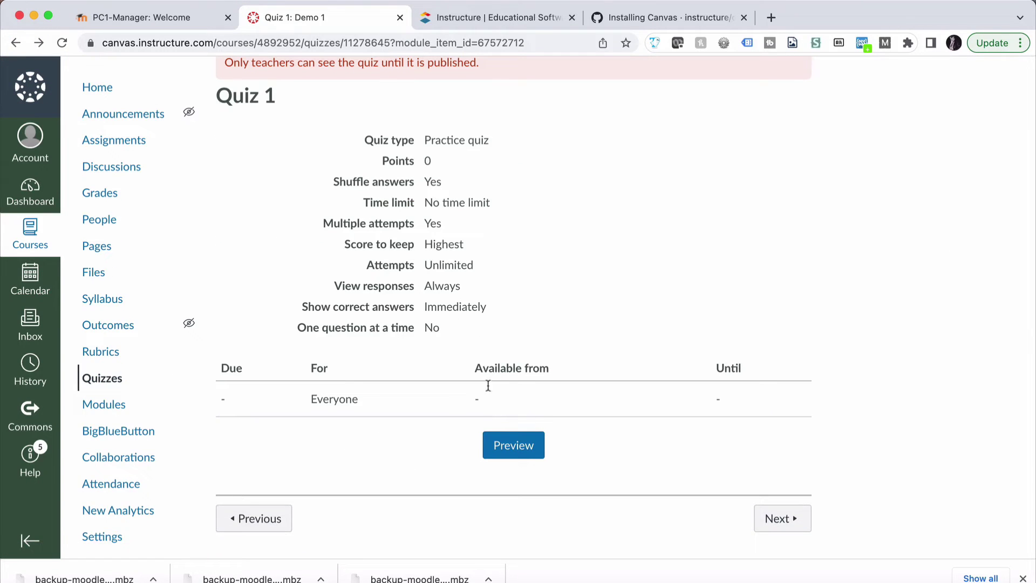
scroll(488, 411, "up", 3)
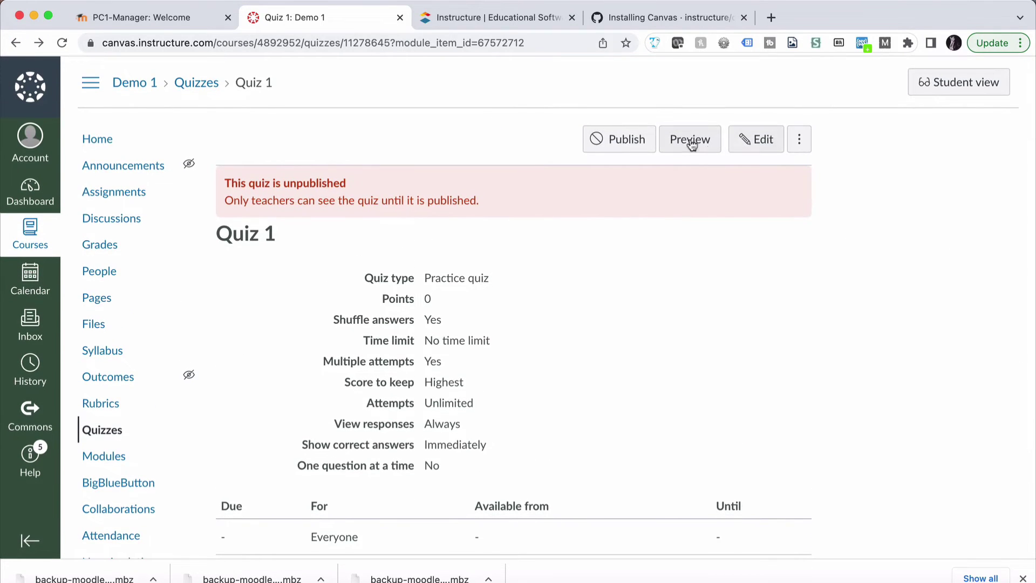
Open Quiz 1 in edit mode on its Questions tab
left_click(801, 139)
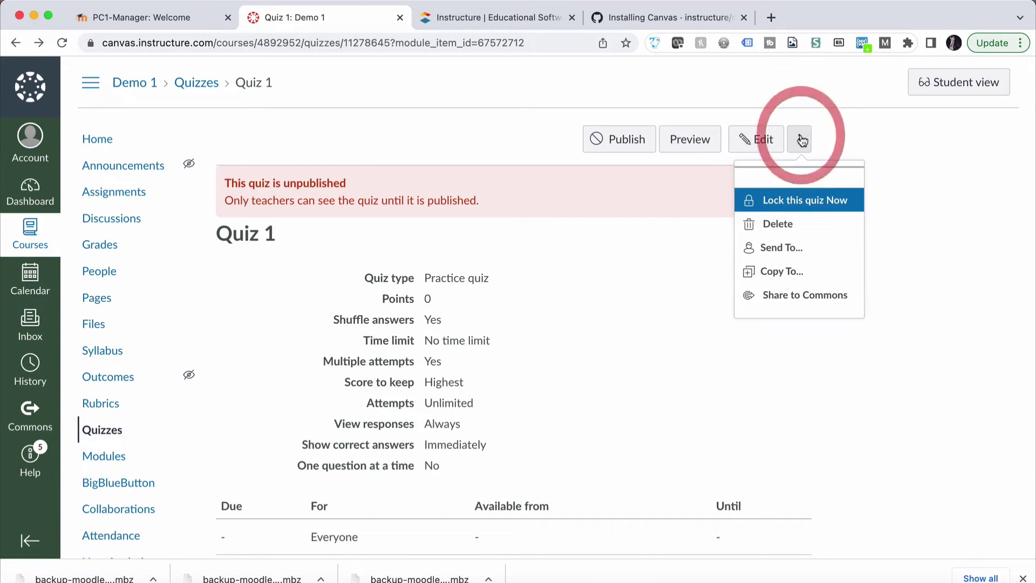
left_click(752, 140)
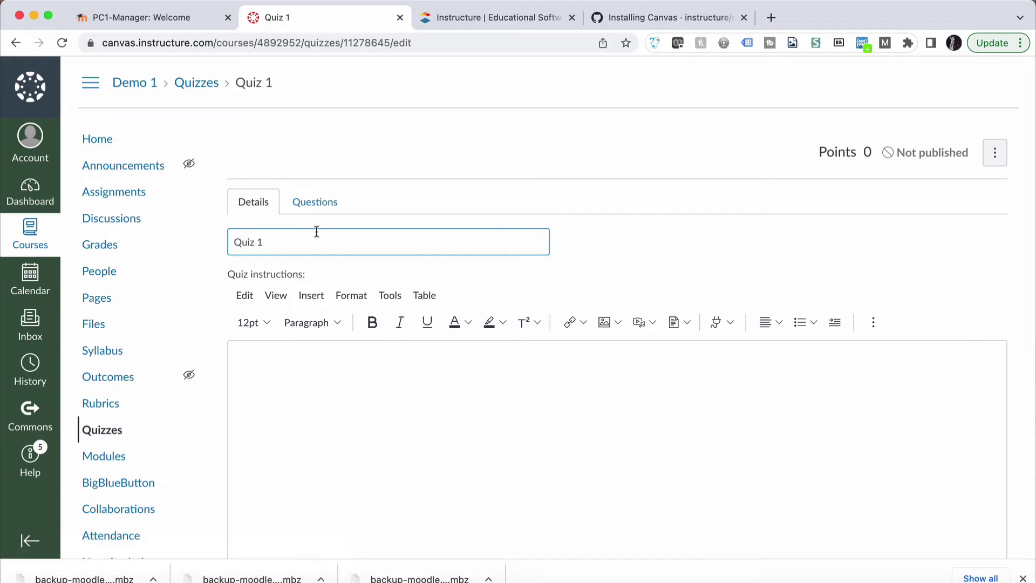
left_click(316, 202)
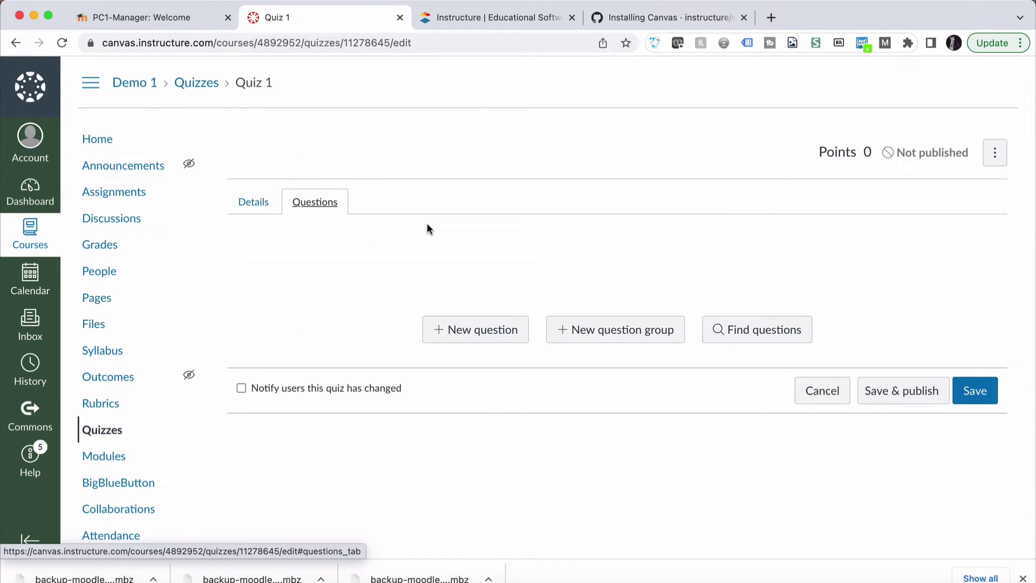
left_click(475, 340)
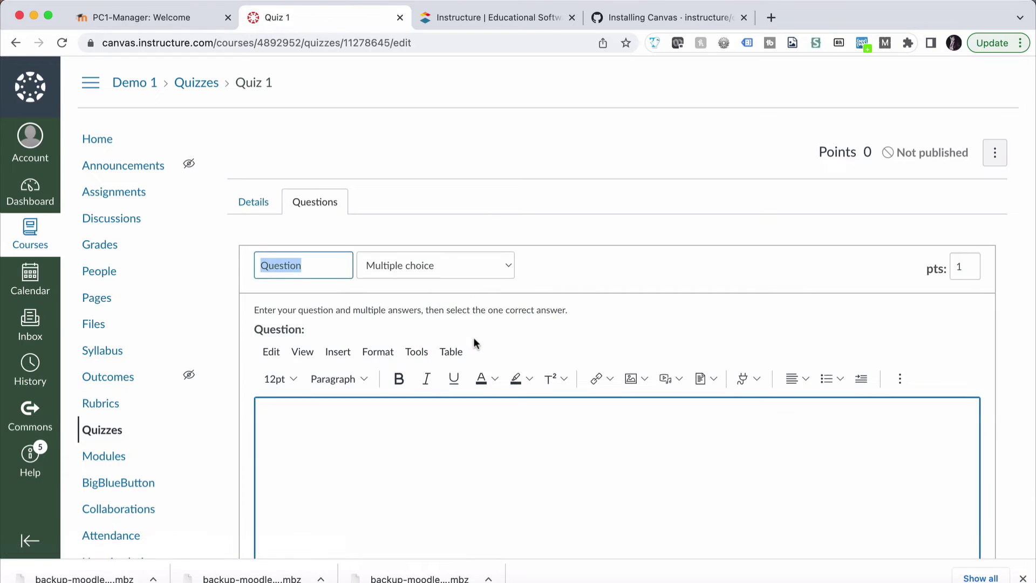
left_click(254, 202)
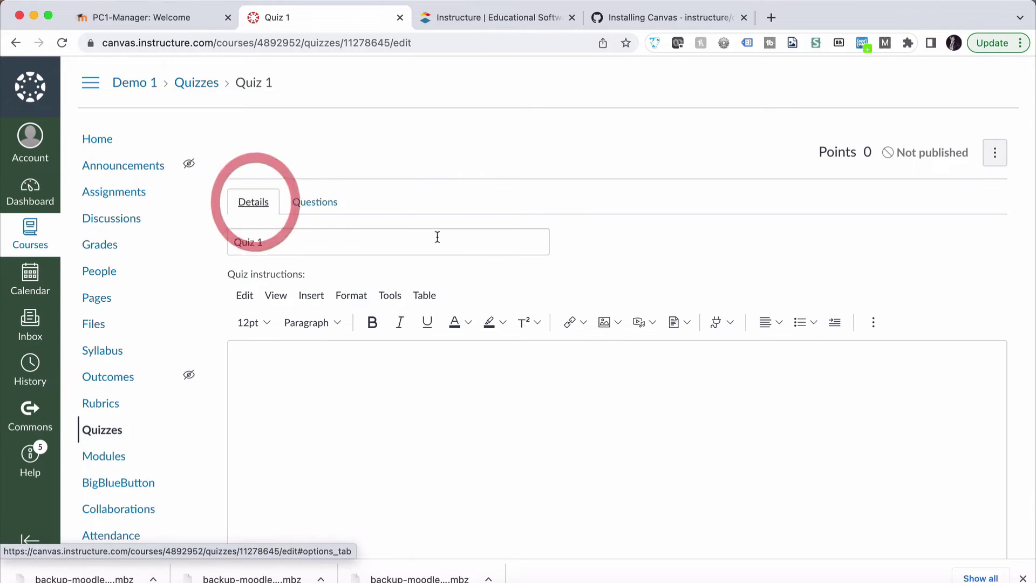
left_click(316, 204)
scroll(699, 278, "down", 10)
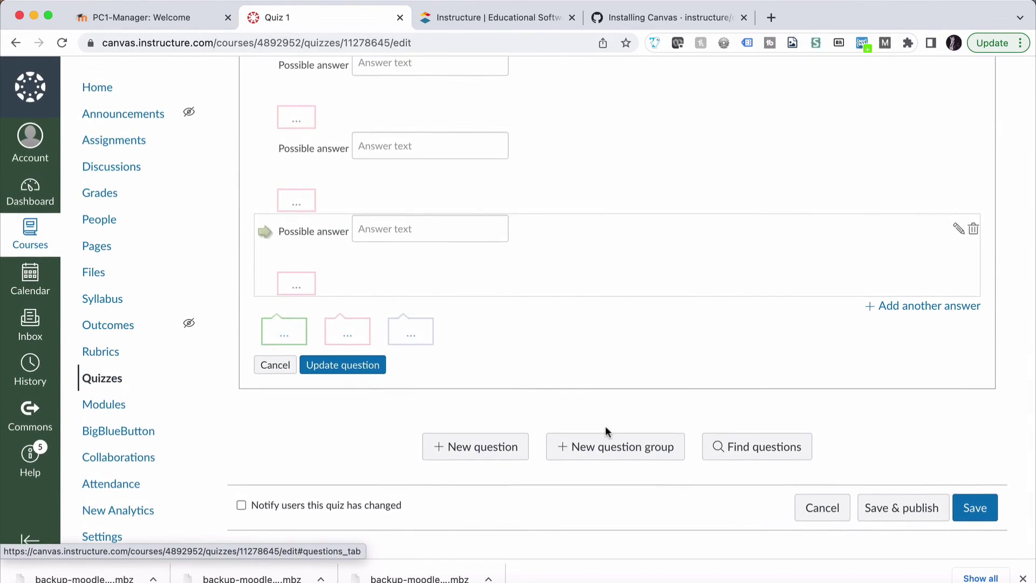
Add the embedded-answers, Matching, Multiple Choice and True False bank questions to Quiz 1
left_click(738, 445)
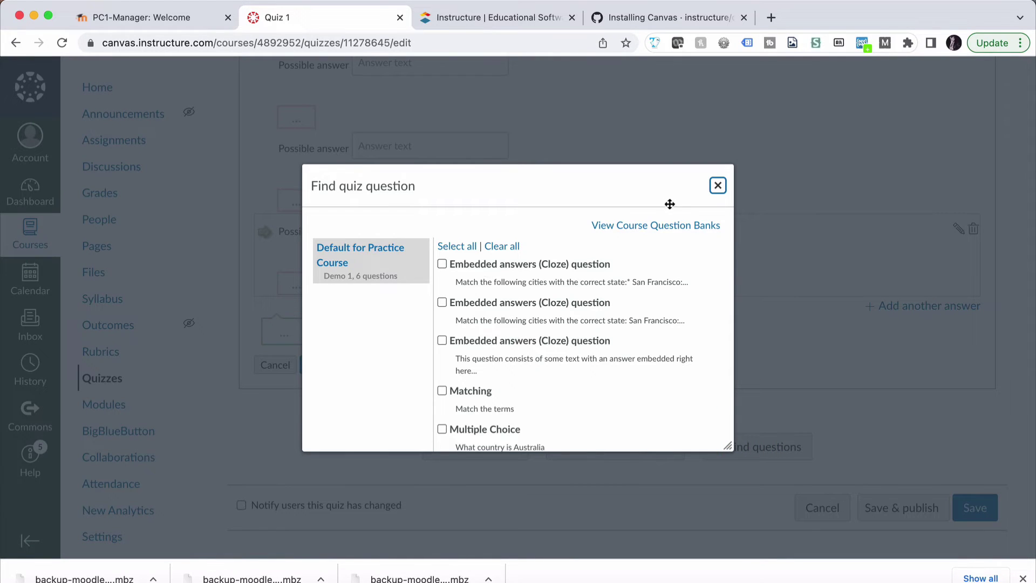
left_click(718, 186)
left_click(750, 447)
scroll(481, 273, "down", 5)
scroll(481, 273, "up", 5)
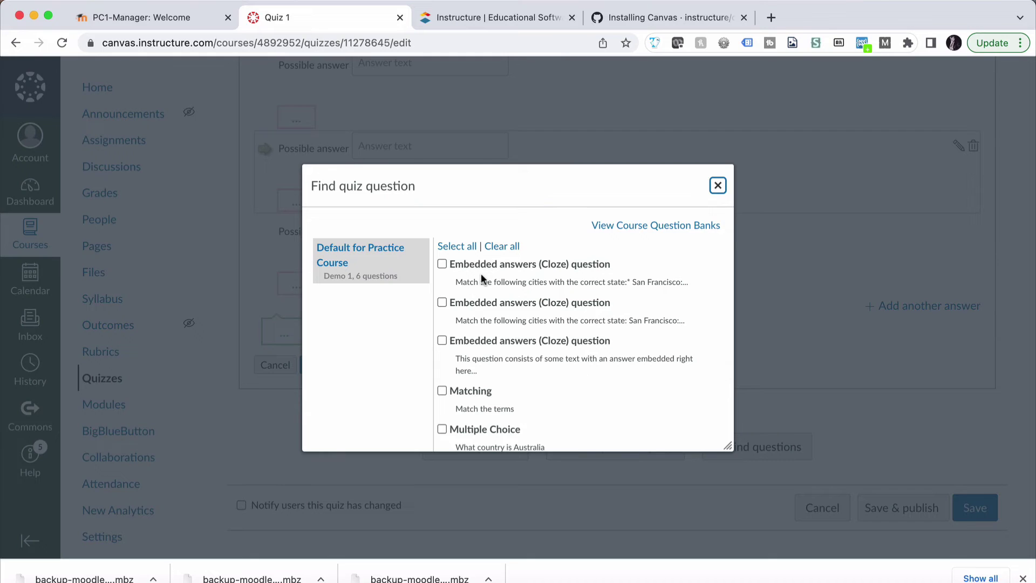
left_click(443, 341)
left_click(442, 391)
scroll(444, 395, "down", 2)
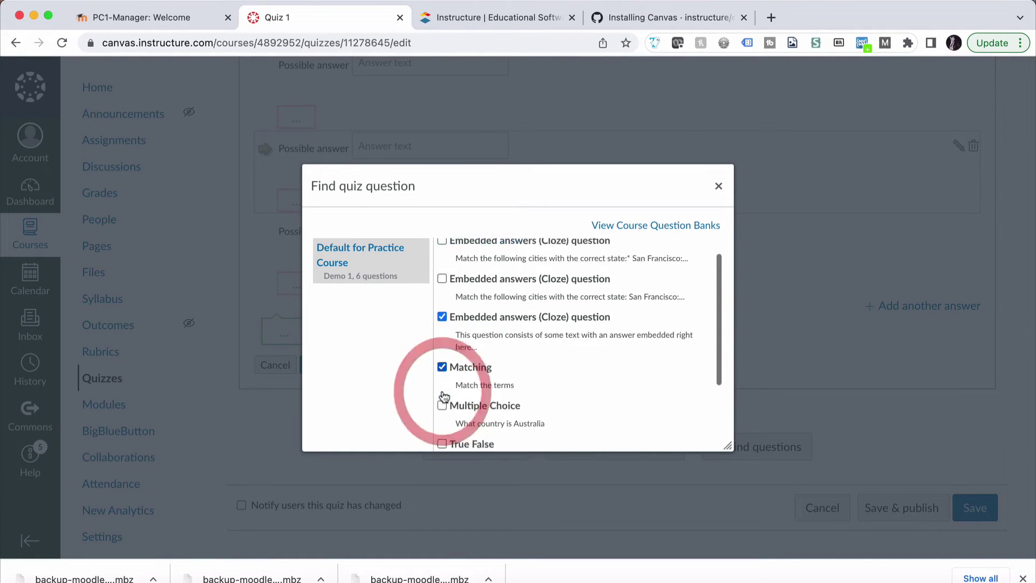
left_click(442, 343)
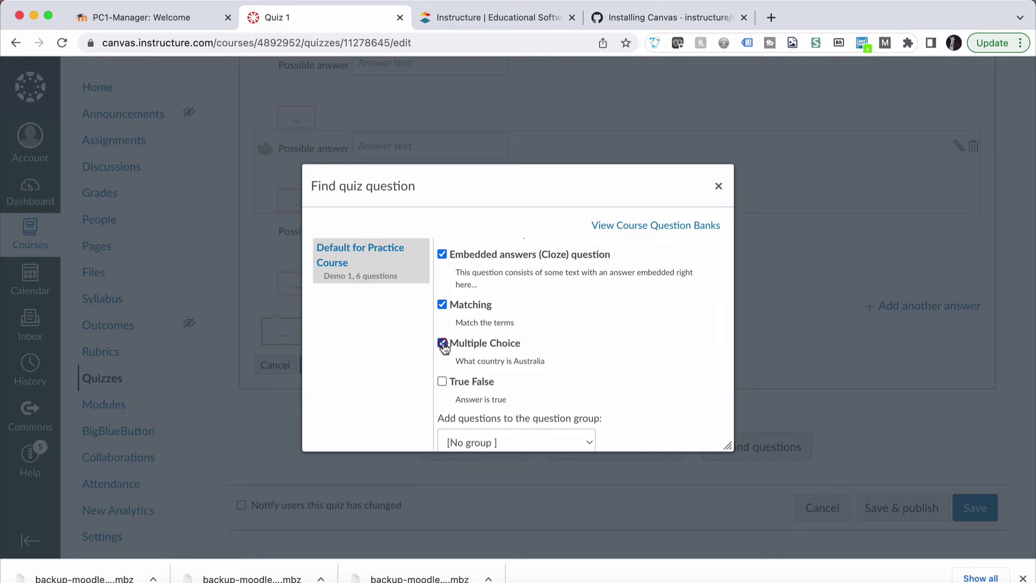
left_click(442, 382)
scroll(500, 339, "down", 2)
left_click(479, 438)
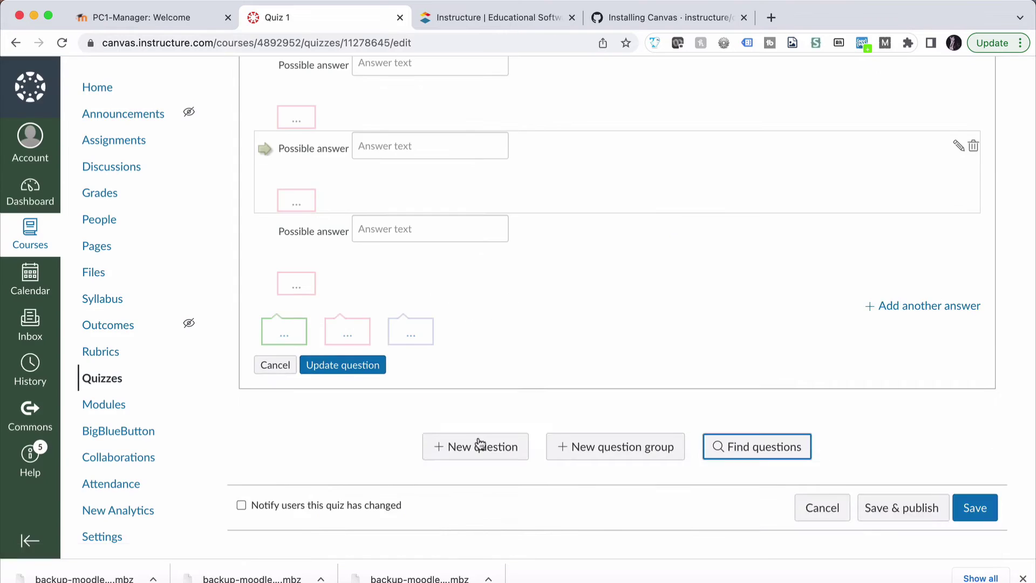
Review the added questions, then go to the course's Quizzes list
scroll(557, 380, "down", 8)
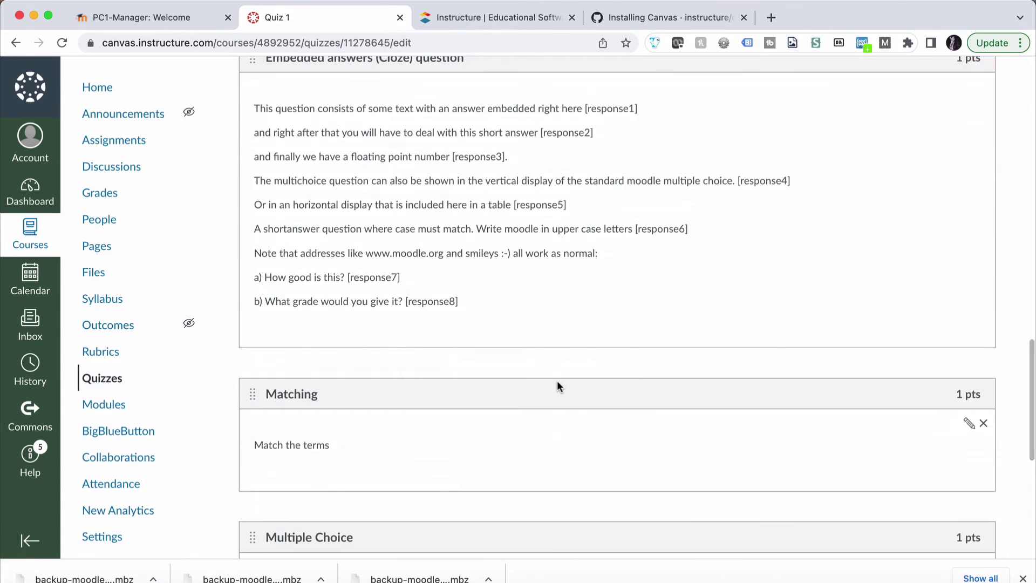
scroll(557, 380, "down", 8)
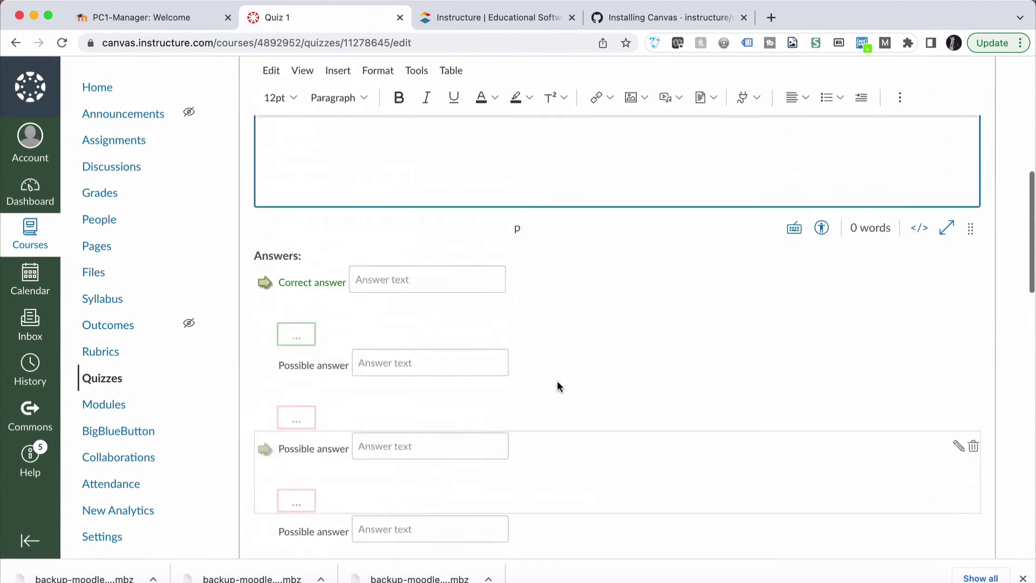
scroll(557, 381, "up", 7)
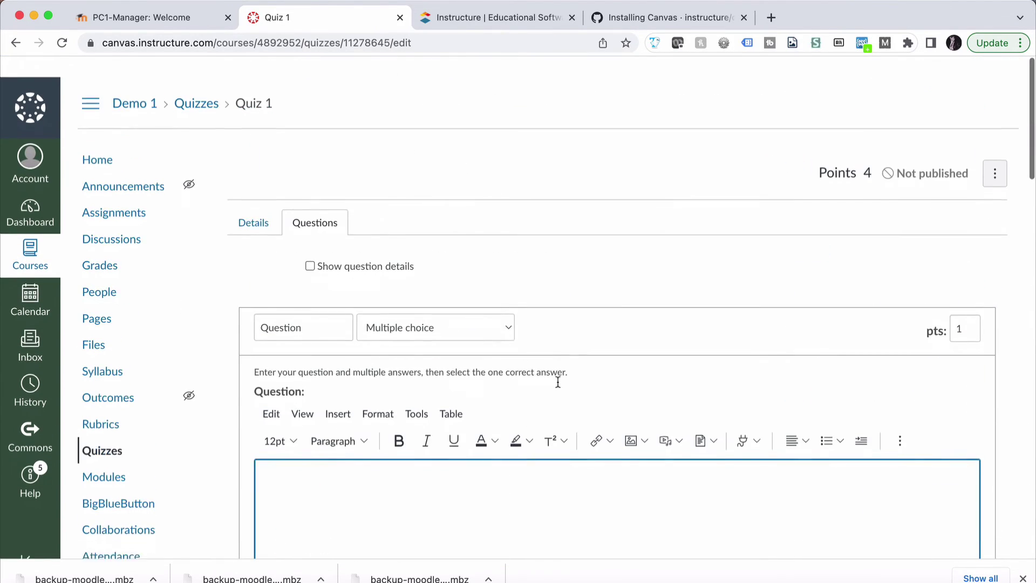
left_click(251, 202)
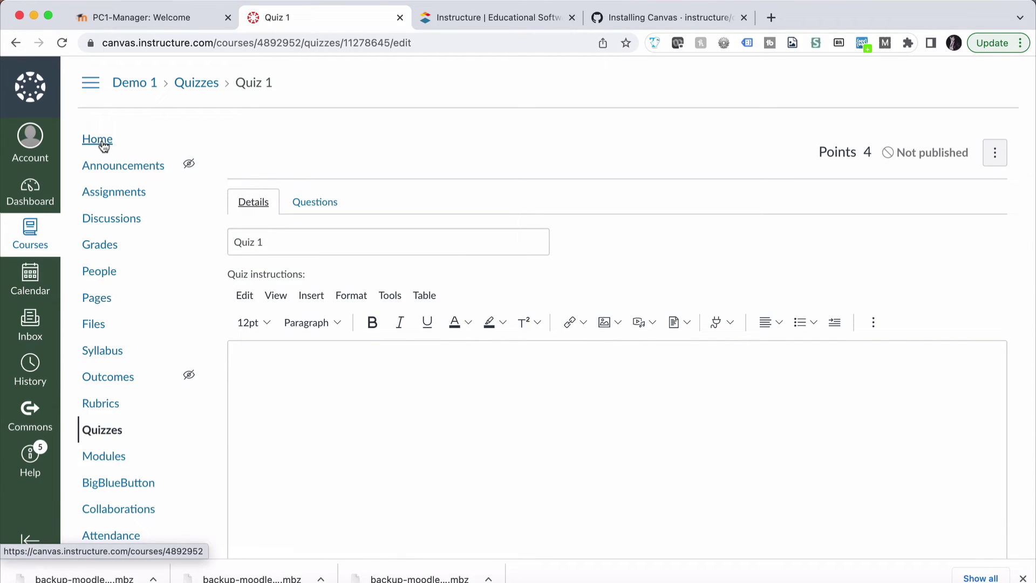
left_click(195, 83)
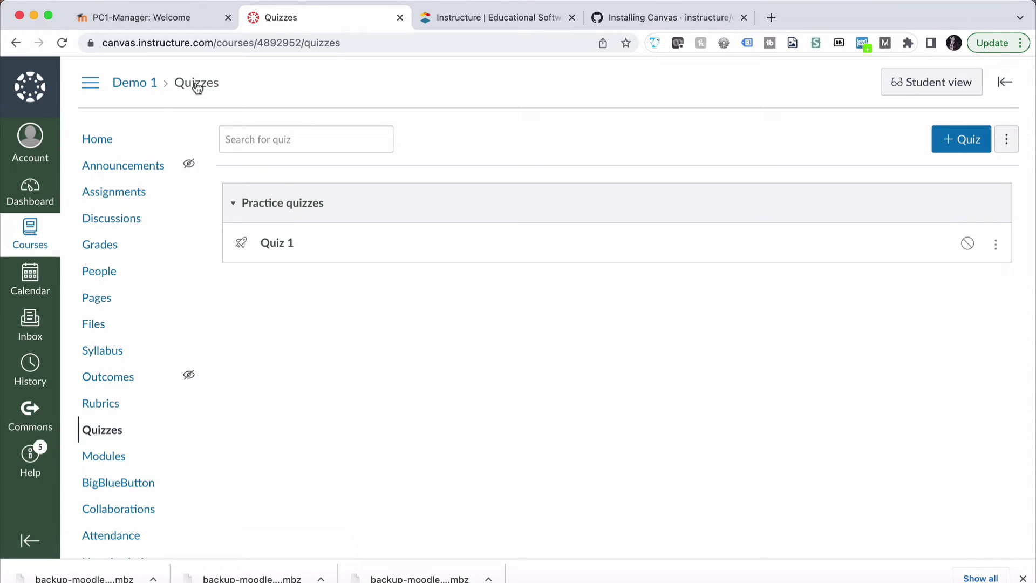
Open Assignment 1 from the Demo 1 course home
left_click(150, 84)
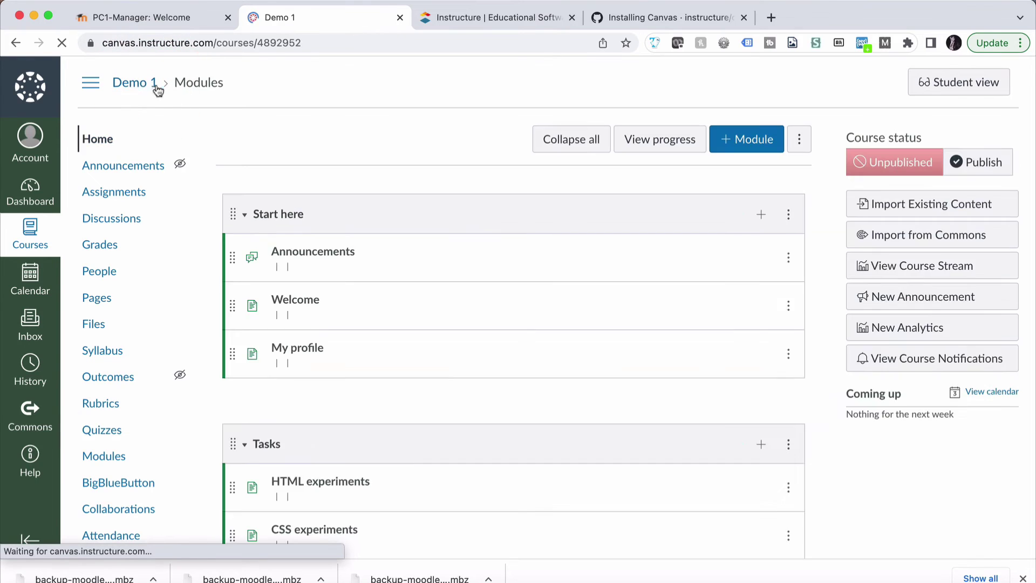
scroll(374, 317, "down", 10)
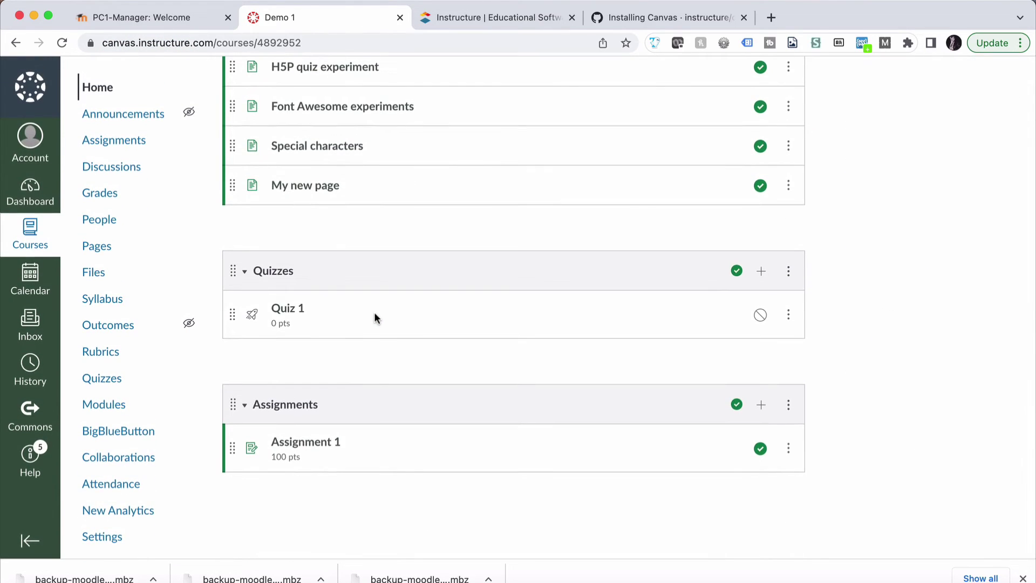
left_click(319, 444)
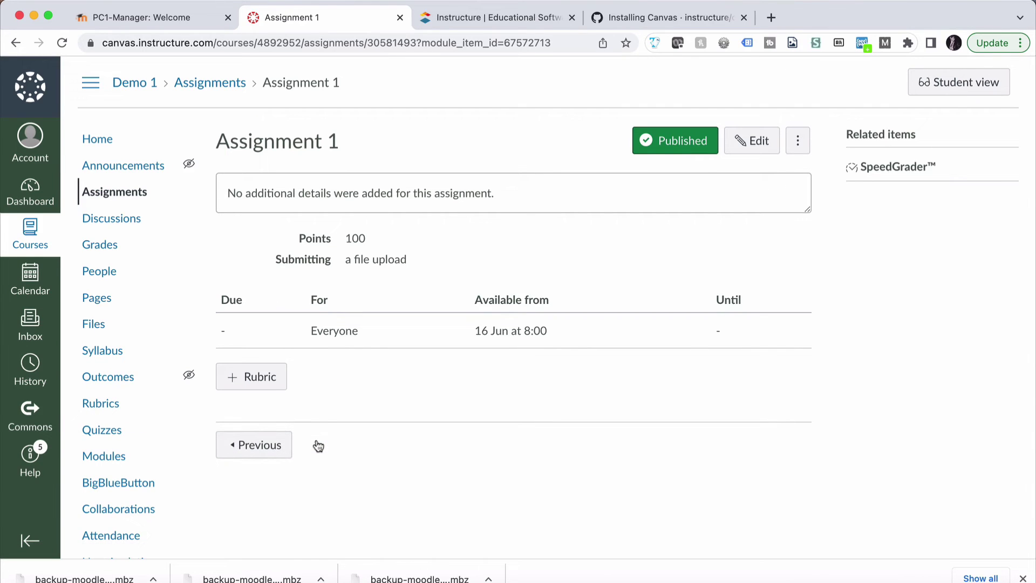
scroll(317, 445, "down", 1)
scroll(317, 445, "up", 1)
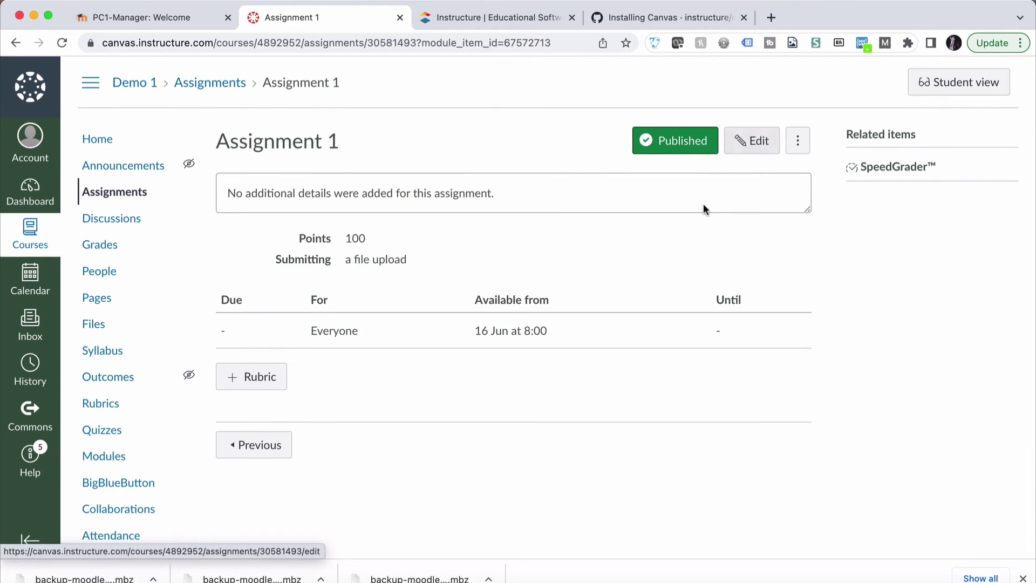
Review Assignment 1's edit page: 100 points, file uploads, unlimited attempts
left_click(798, 141)
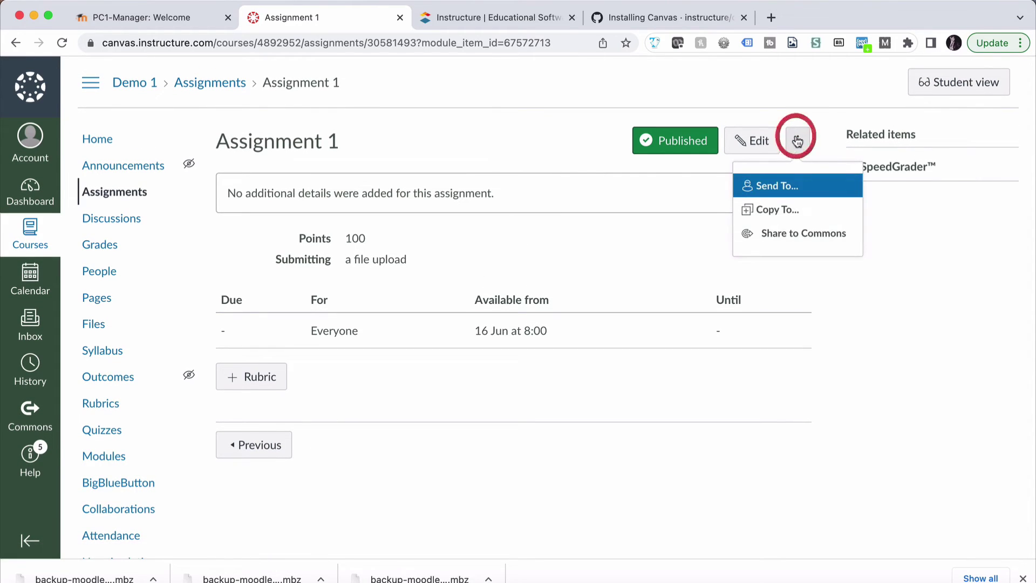
left_click(754, 144)
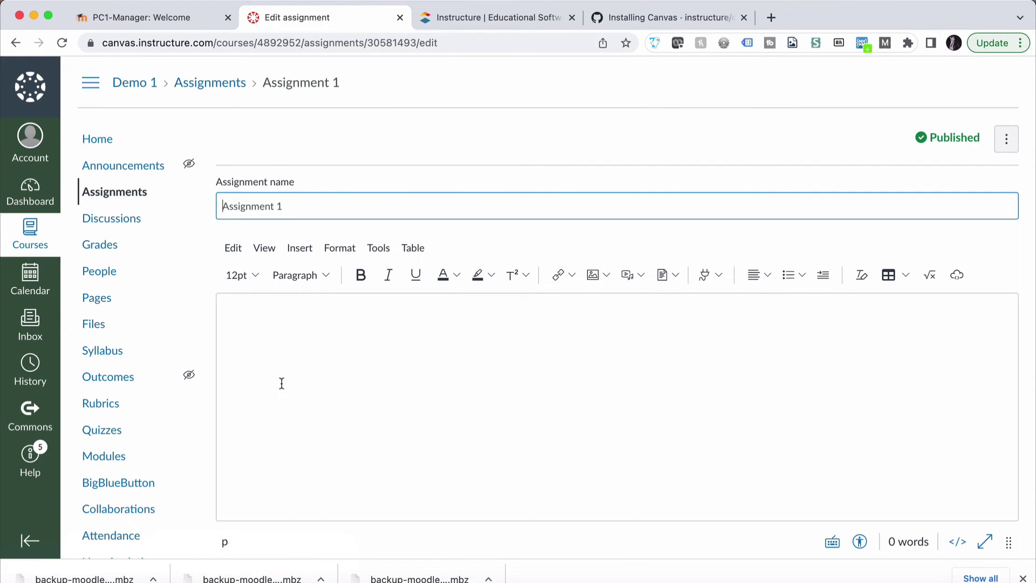
scroll(281, 384, "down", 3)
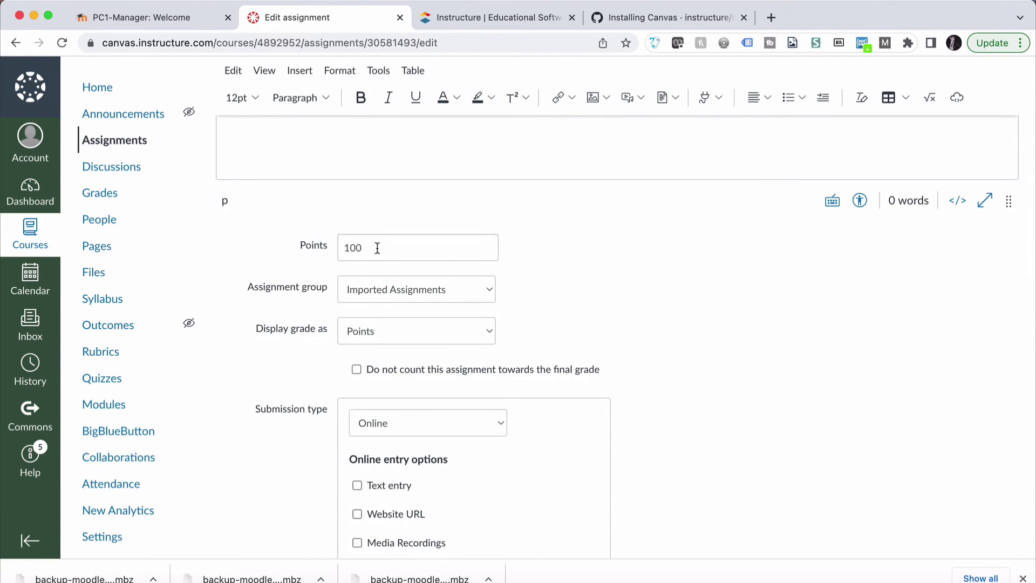
scroll(277, 370, "down", 3)
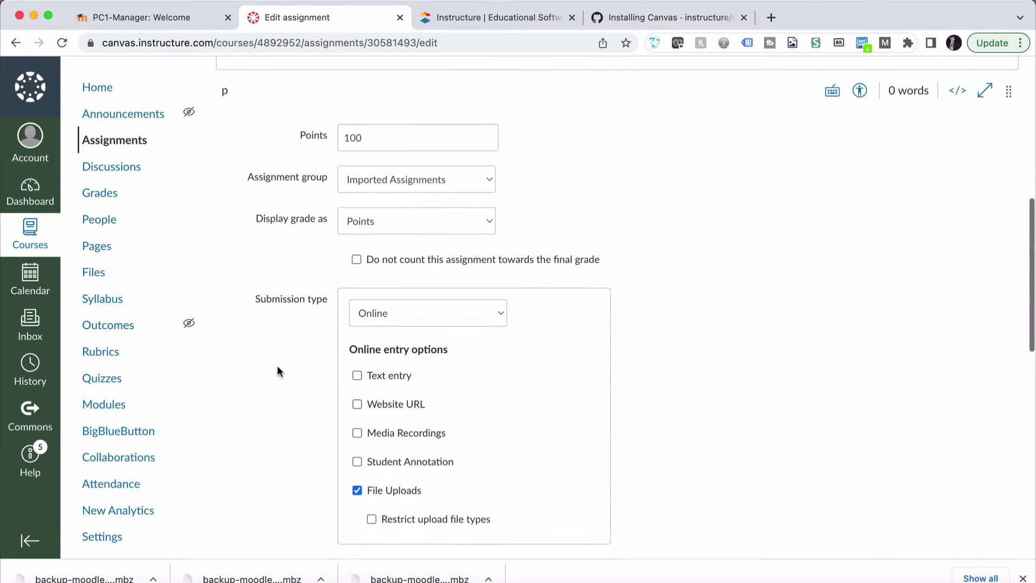
scroll(277, 367, "down", 5)
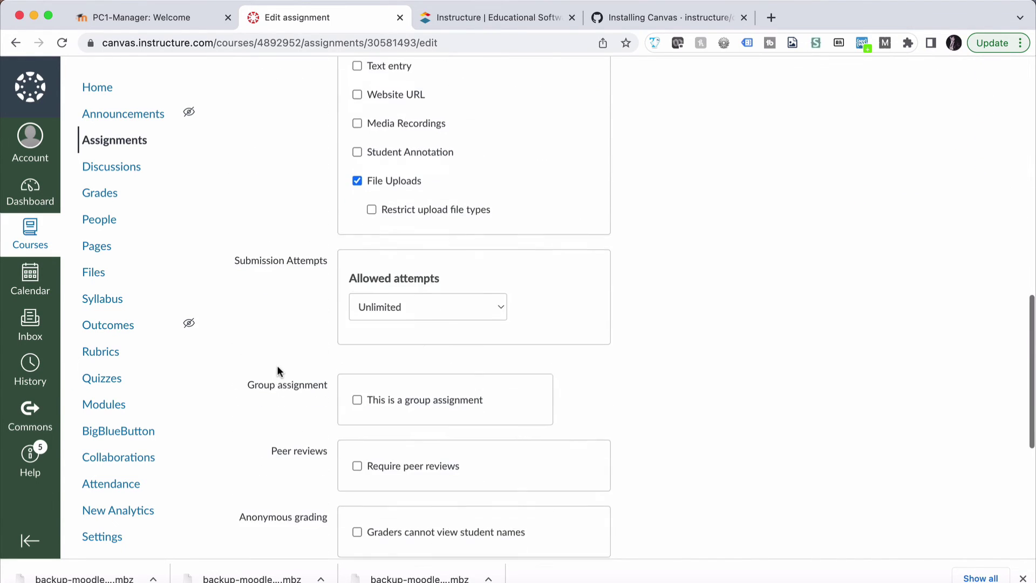
scroll(277, 368, "down", 6)
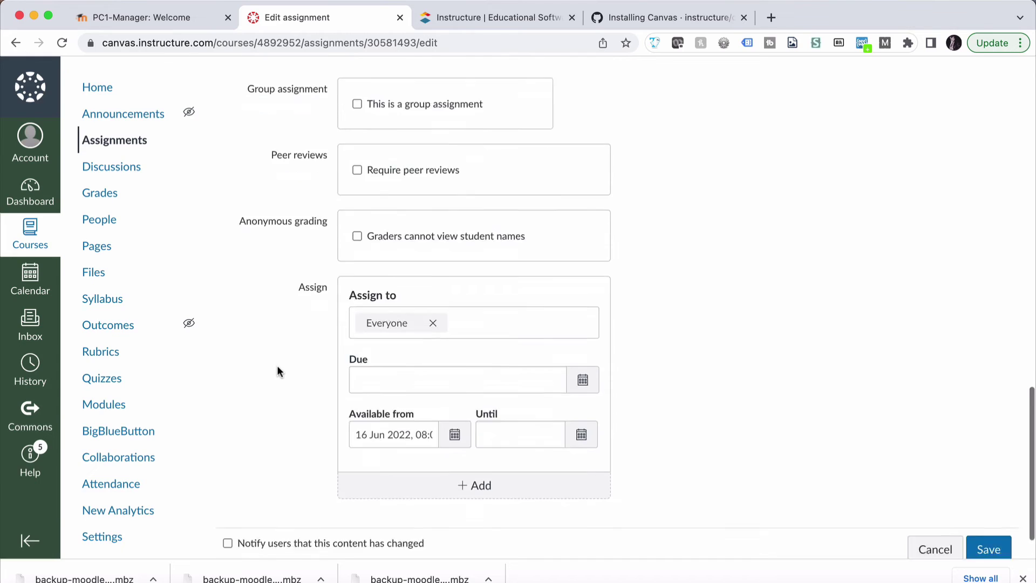
scroll(277, 364, "up", 15)
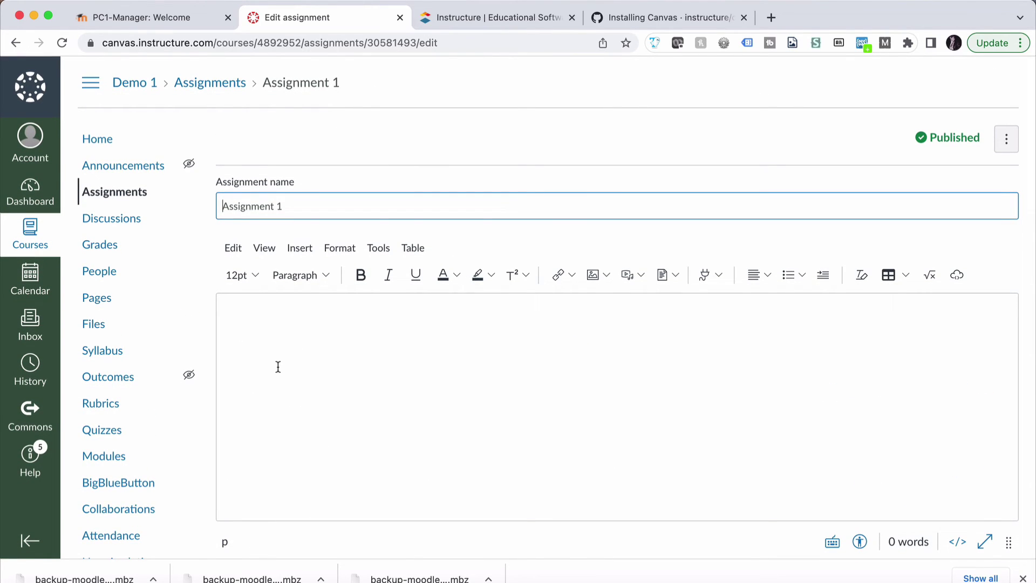
In student view, page through My profile, HTML experiments and HTML and CSS practice
left_click(107, 144)
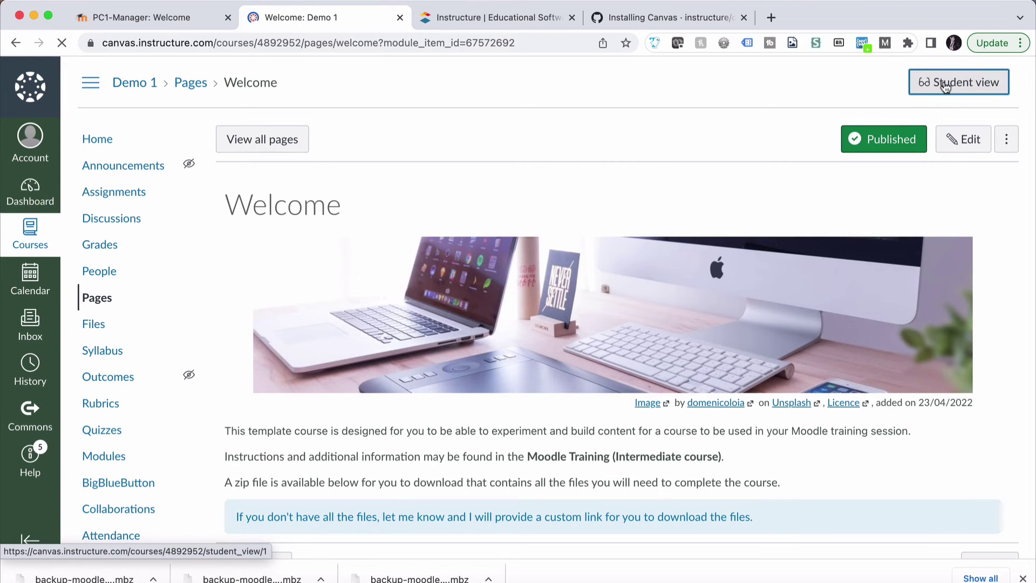
scroll(857, 363, "down", 3)
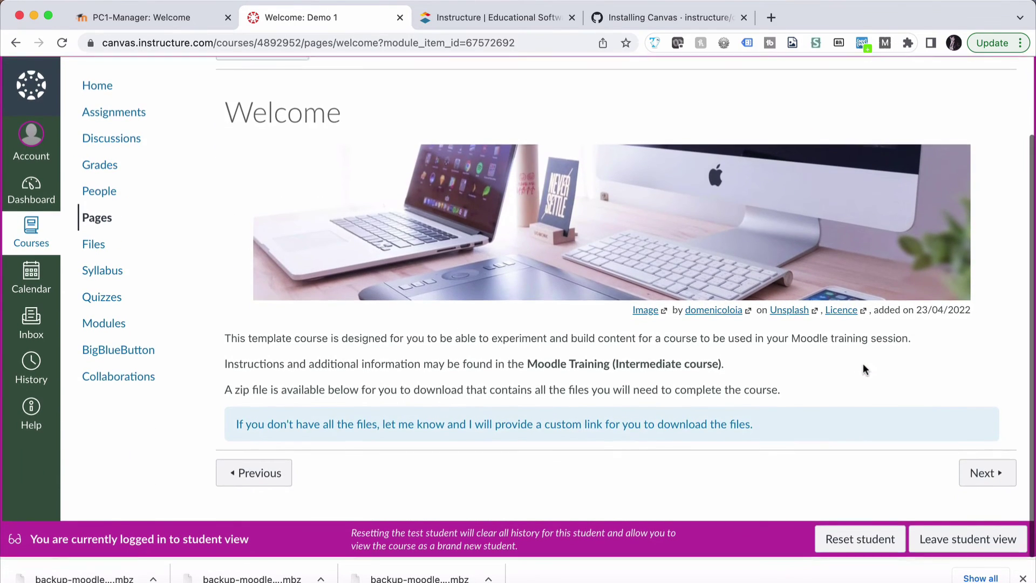
left_click(987, 473)
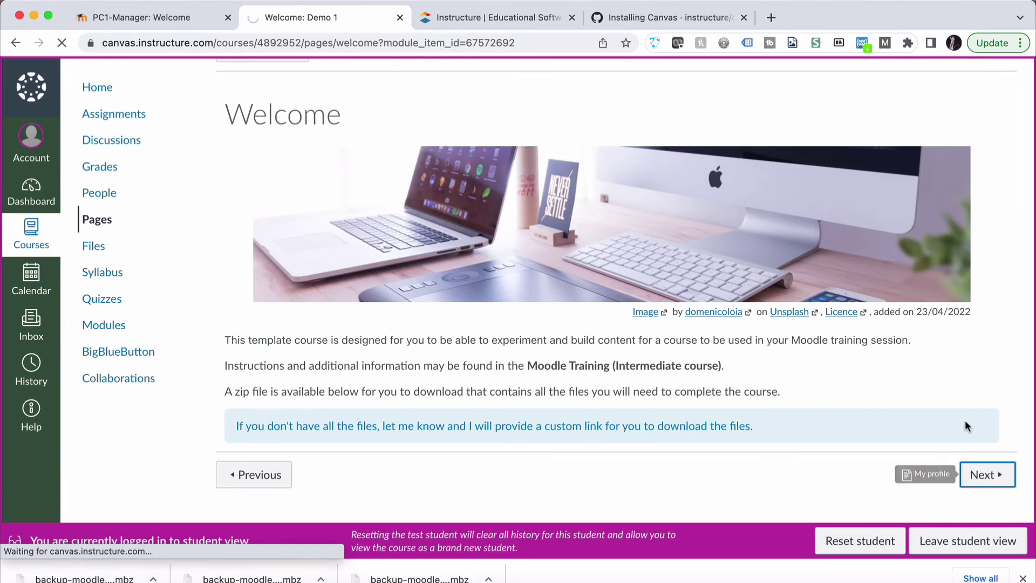
scroll(965, 405, "down", 10)
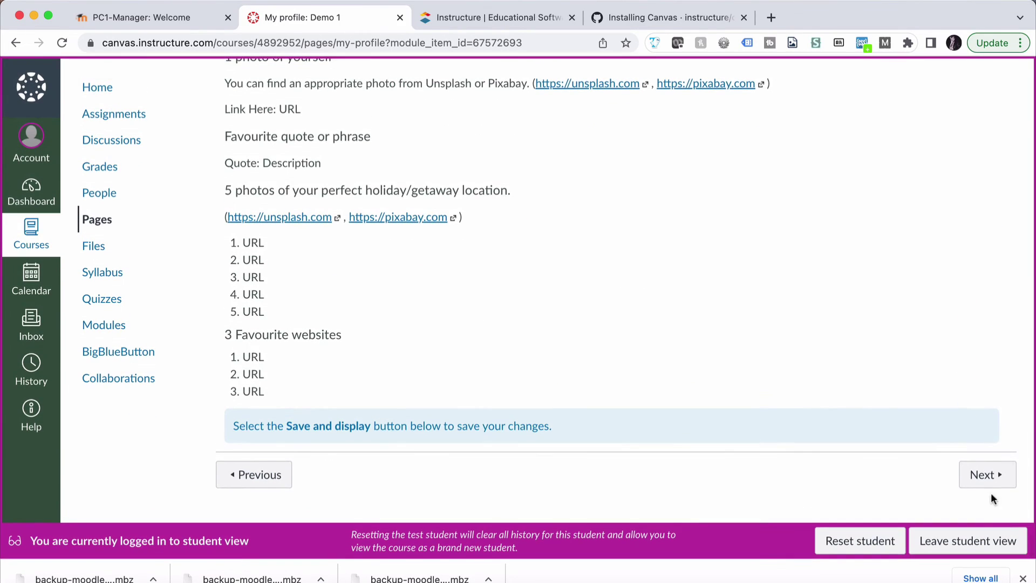
left_click(983, 475)
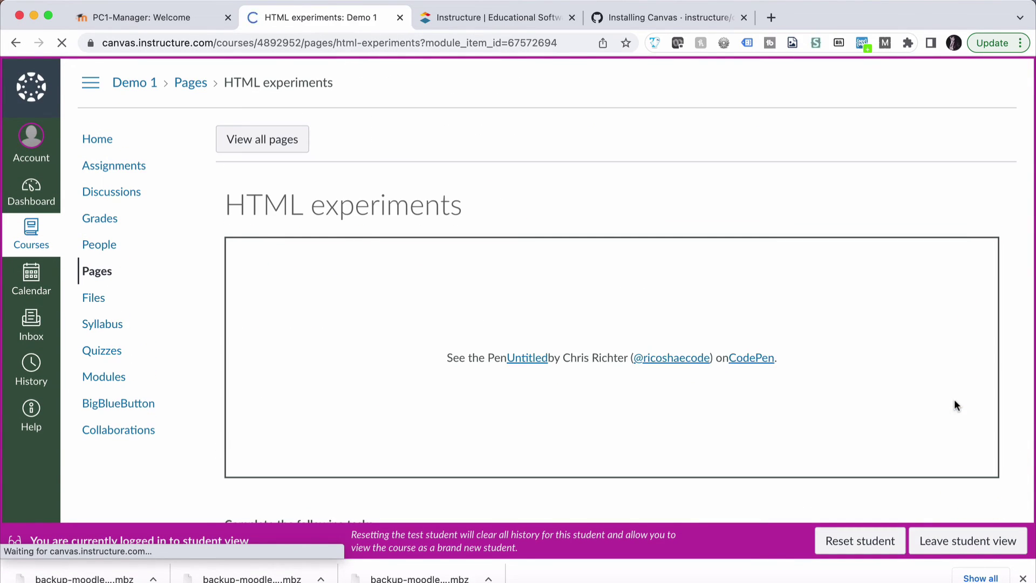
scroll(952, 367, "down", 2)
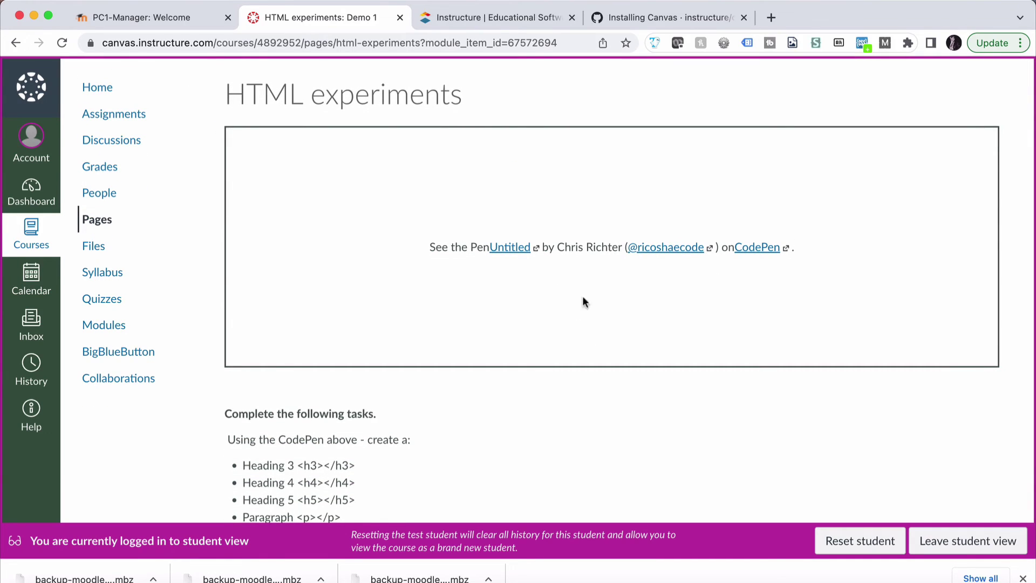
scroll(773, 338, "down", 3)
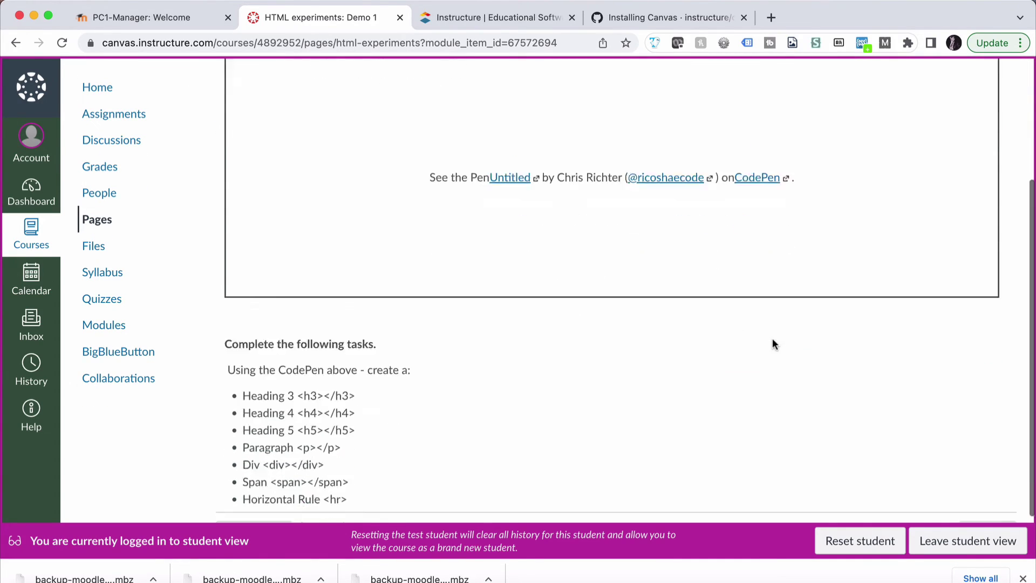
scroll(646, 364, "down", 3)
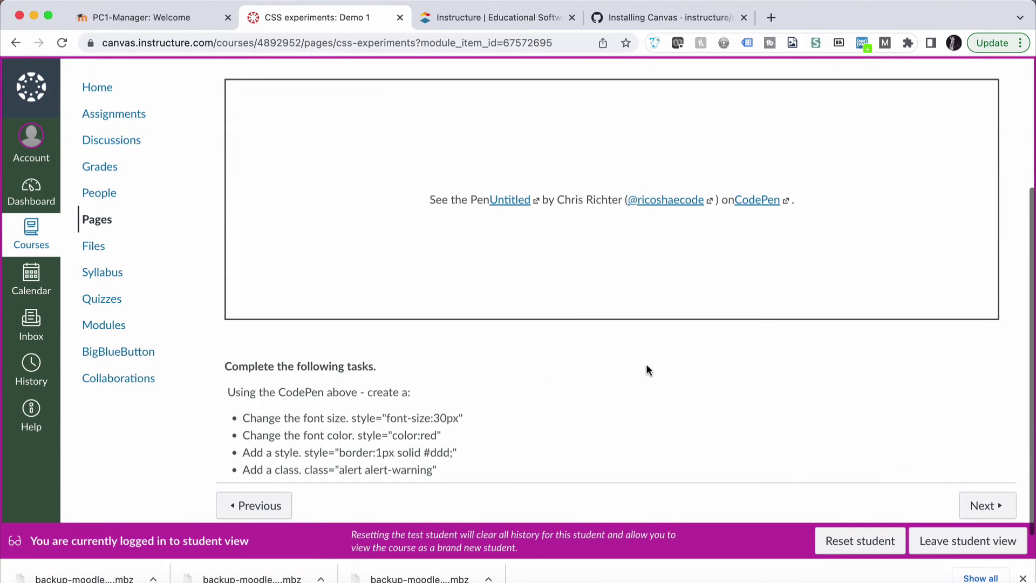
left_click(1011, 506)
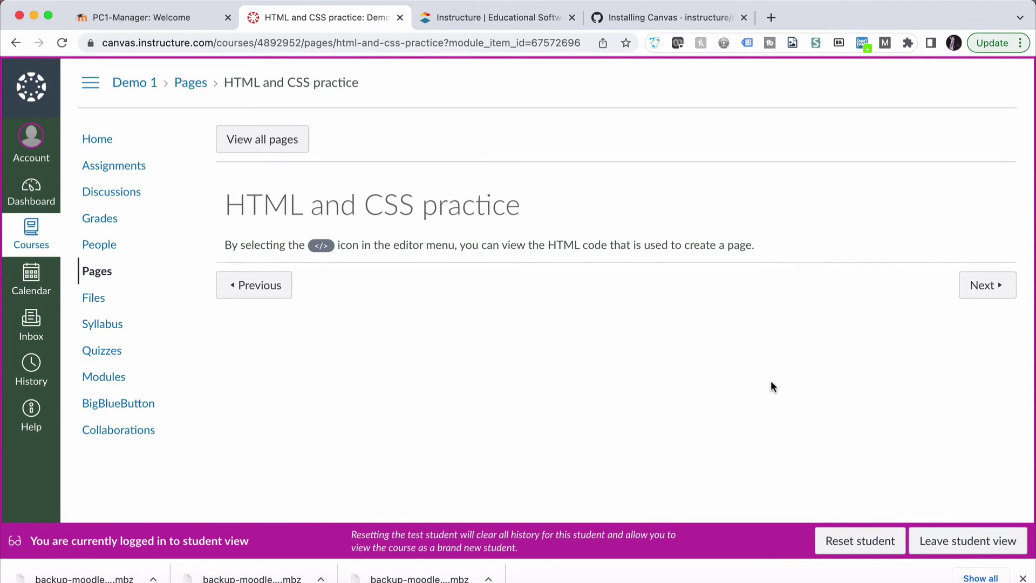
Open Video embedding from the Pages list and scroll through its embedded YouTube videos
left_click(95, 273)
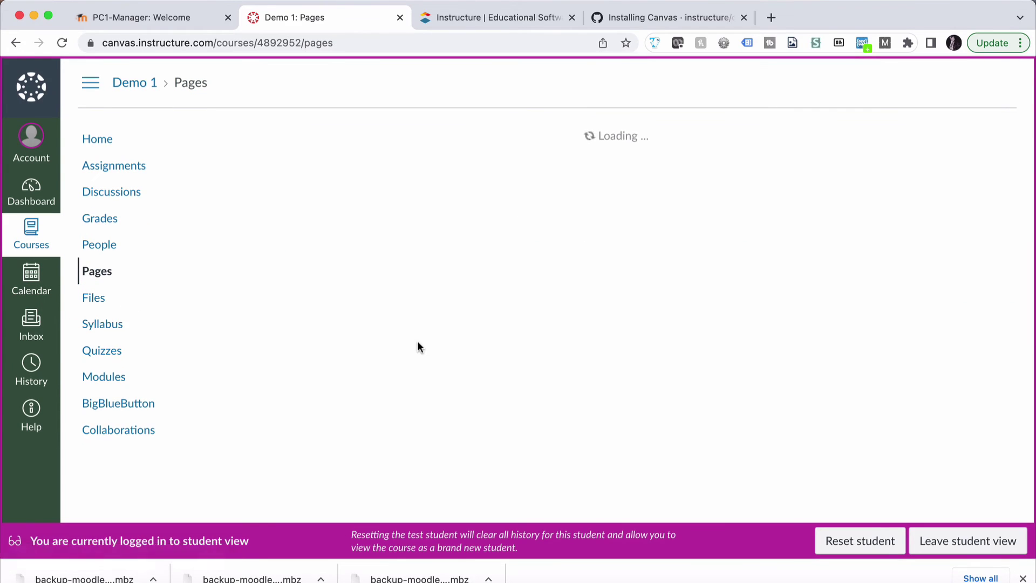
scroll(420, 348, "down", 4)
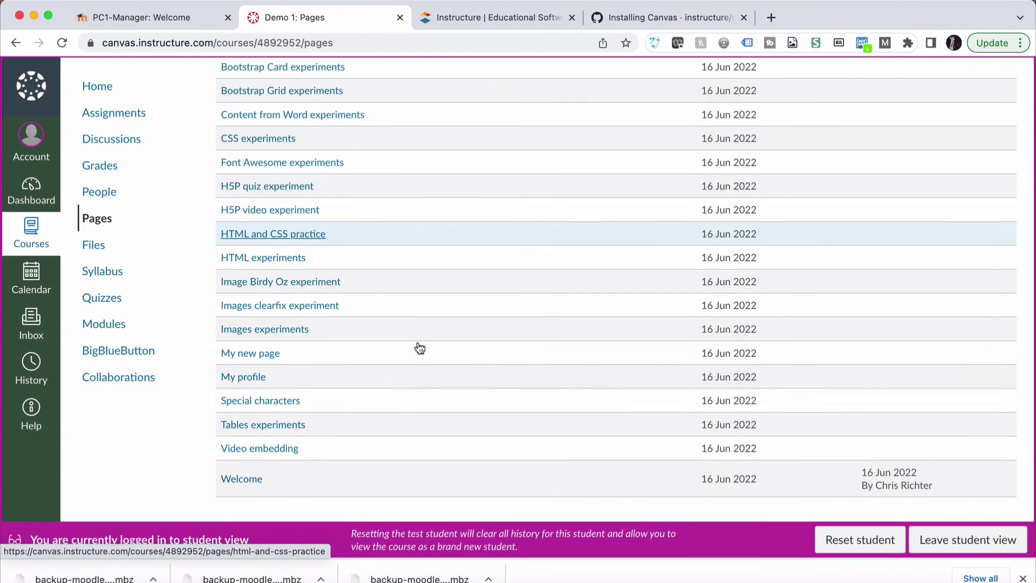
left_click(254, 454)
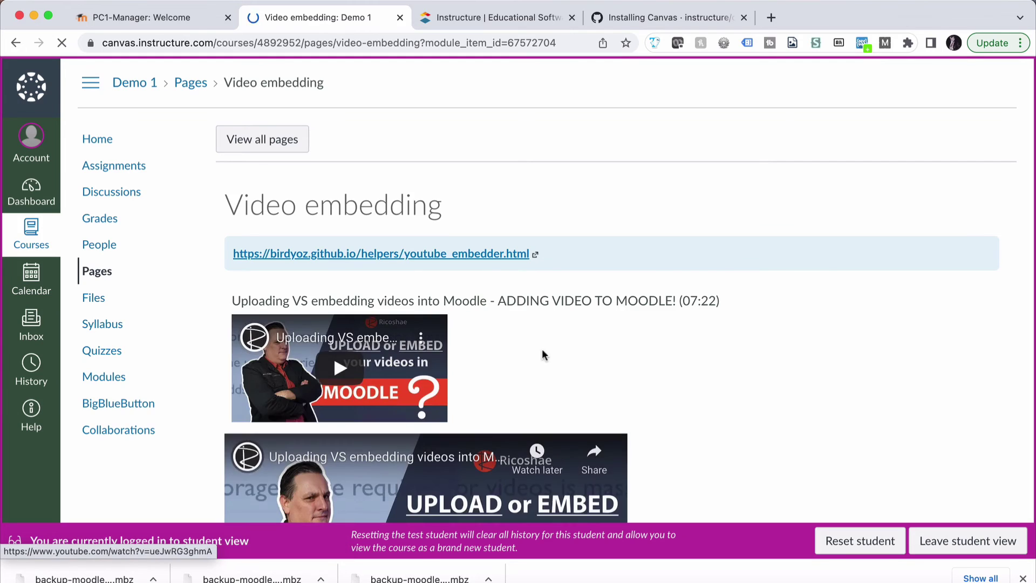
scroll(744, 355, "down", 1)
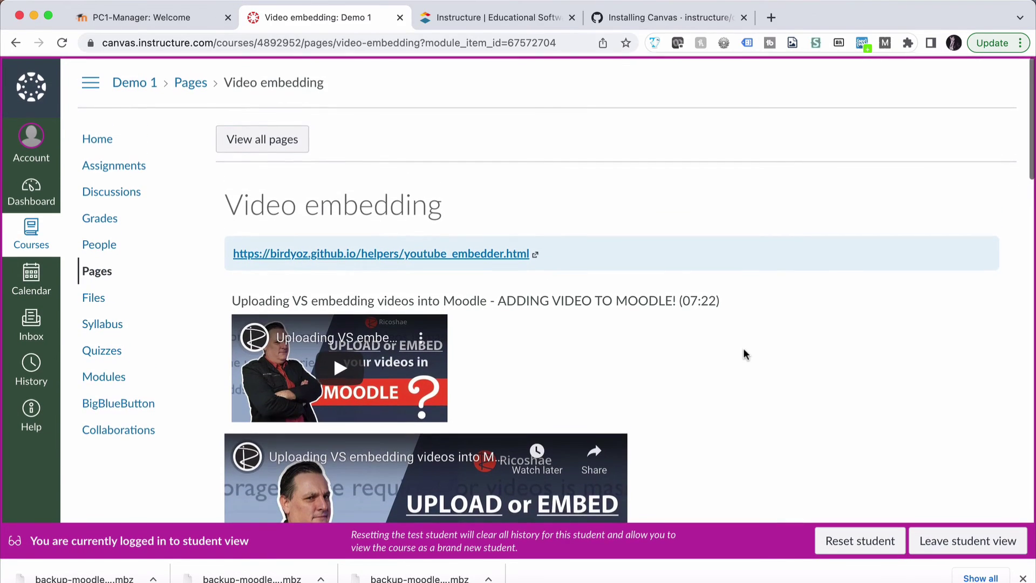
scroll(744, 355, "down", 1)
scroll(743, 355, "down", 5)
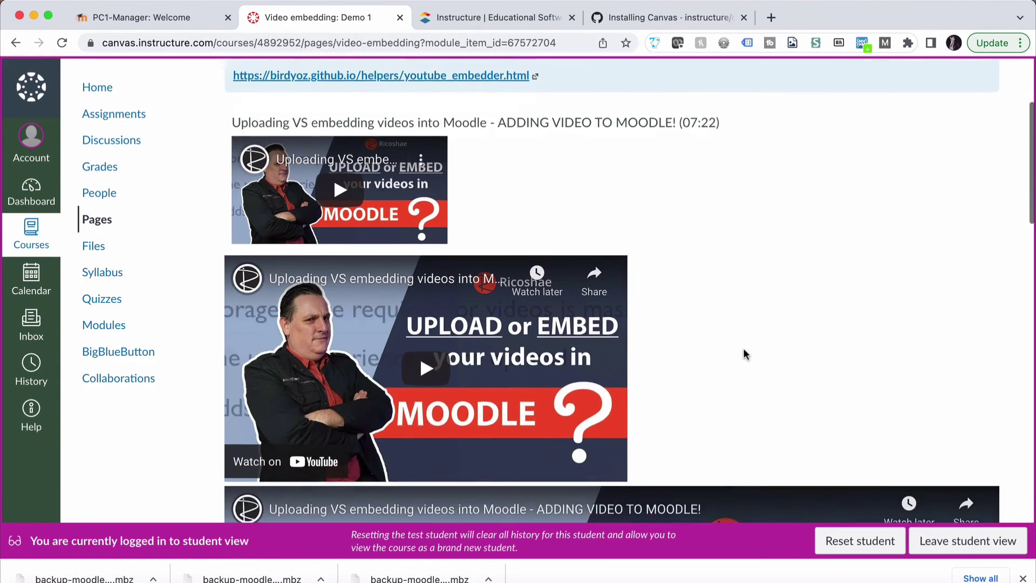
scroll(745, 353, "down", 8)
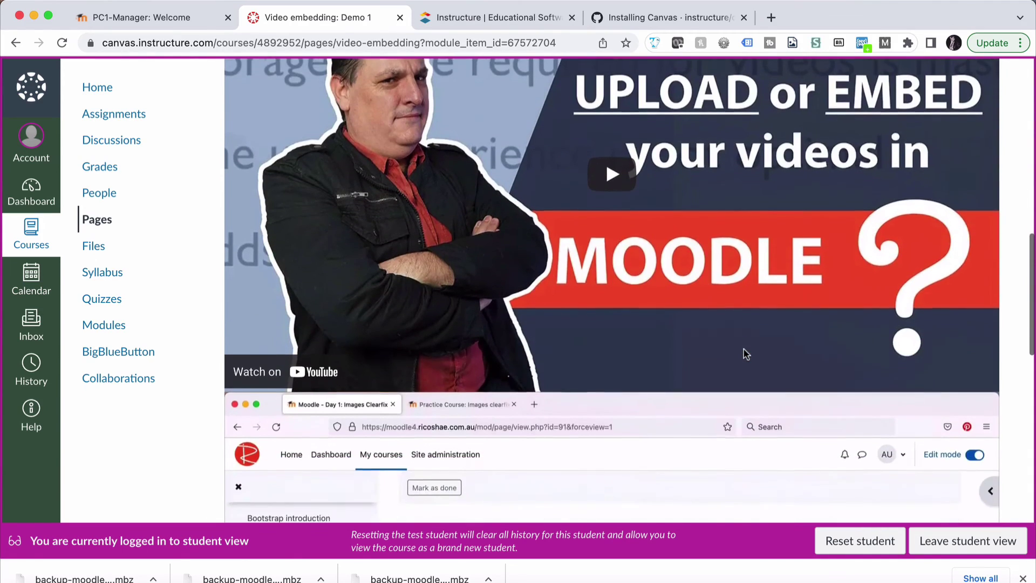
scroll(745, 355, "down", 6)
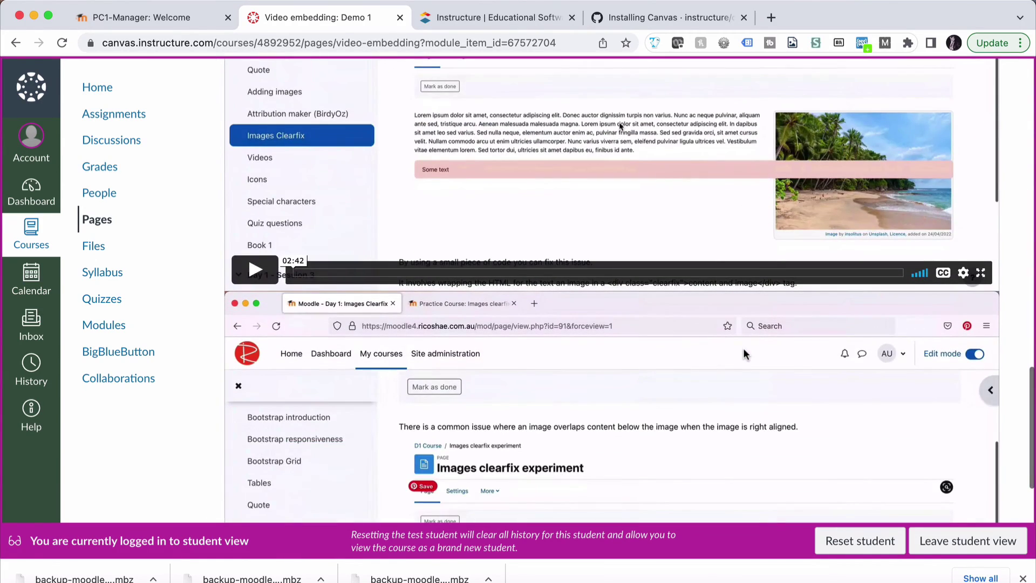
scroll(743, 354, "down", 4)
scroll(743, 354, "up", 10)
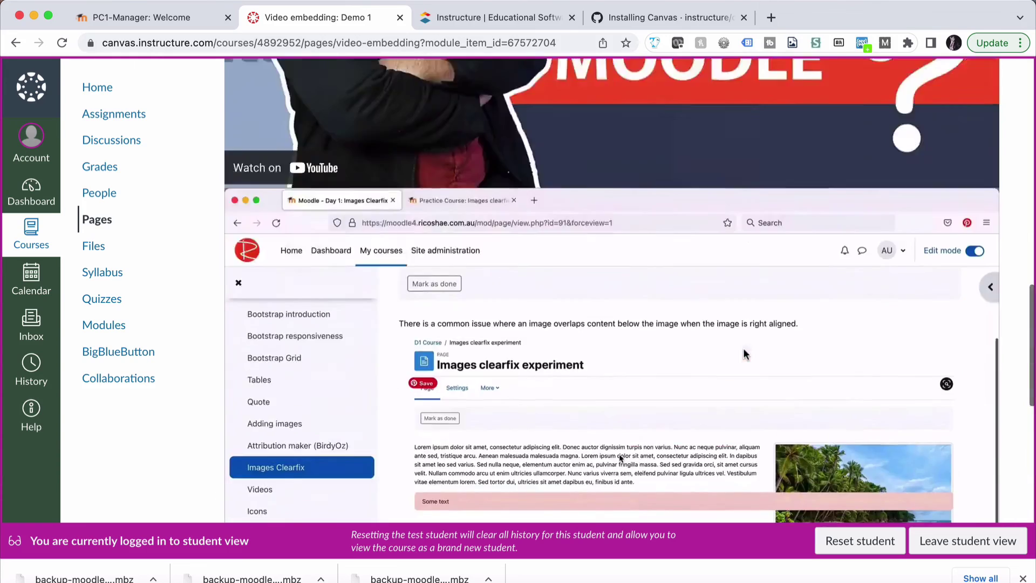
scroll(745, 354, "up", 10)
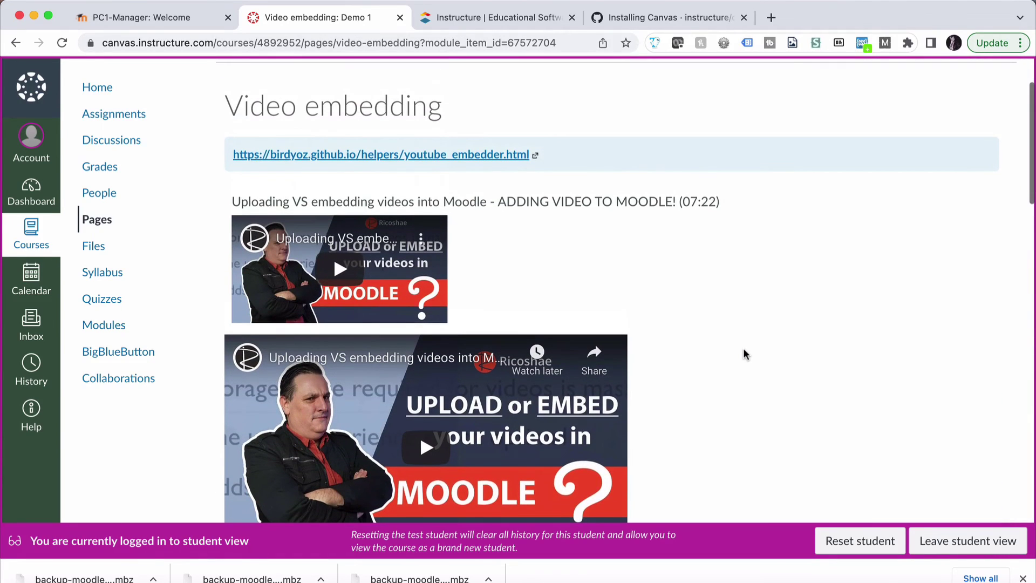
scroll(743, 351, "up", 3)
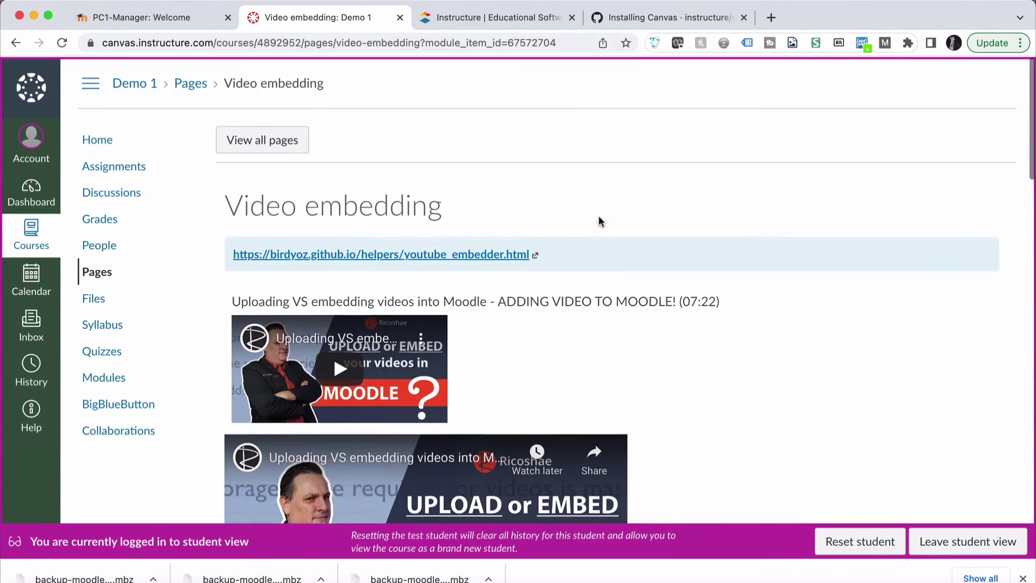
Exit to teacher view on the Modules home, briefly checking the Moodle course tab
left_click(944, 540)
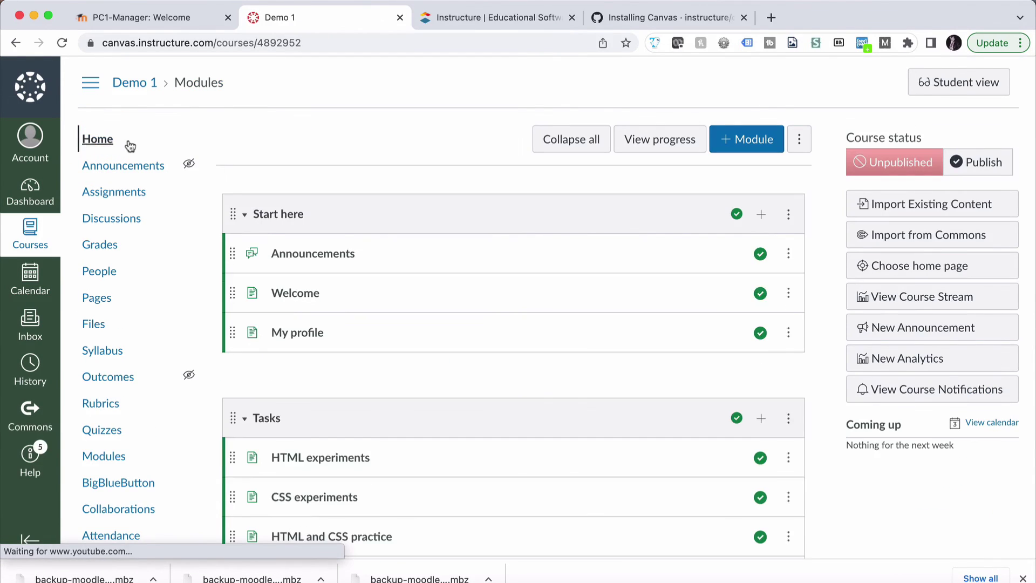
scroll(385, 149, "down", 3)
scroll(384, 143, "down", 2)
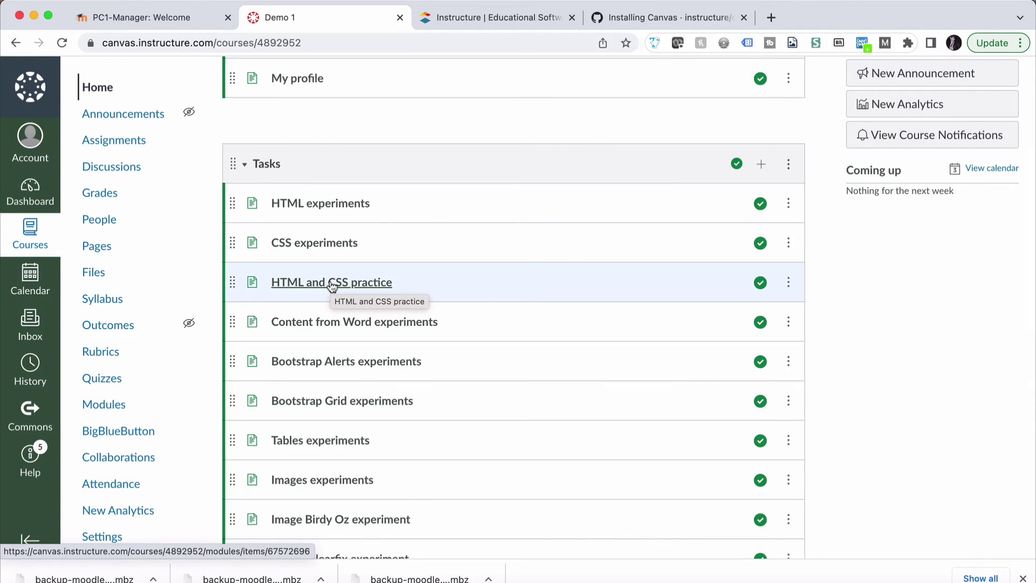
scroll(331, 283, "up", 5)
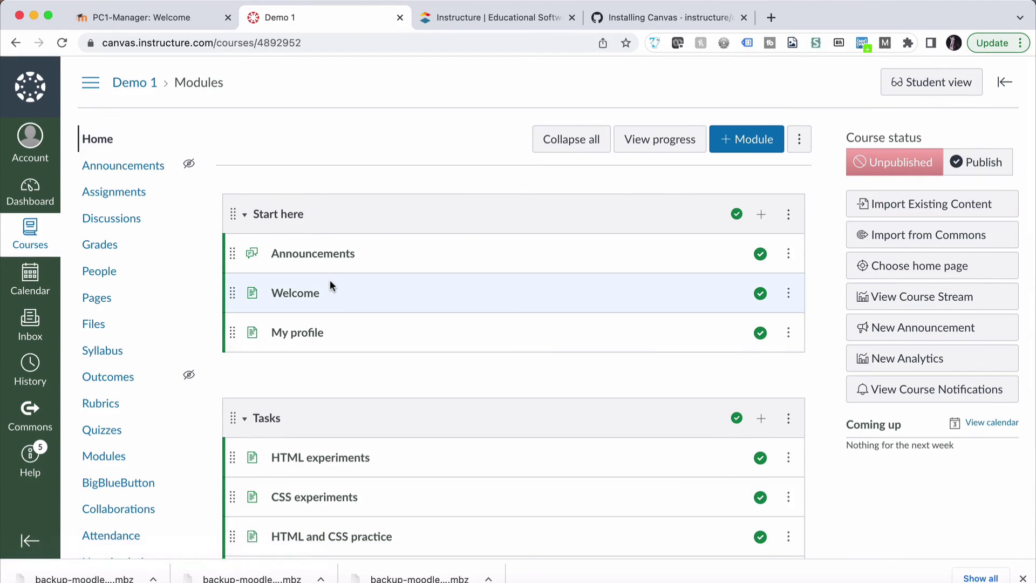
left_click(139, 18)
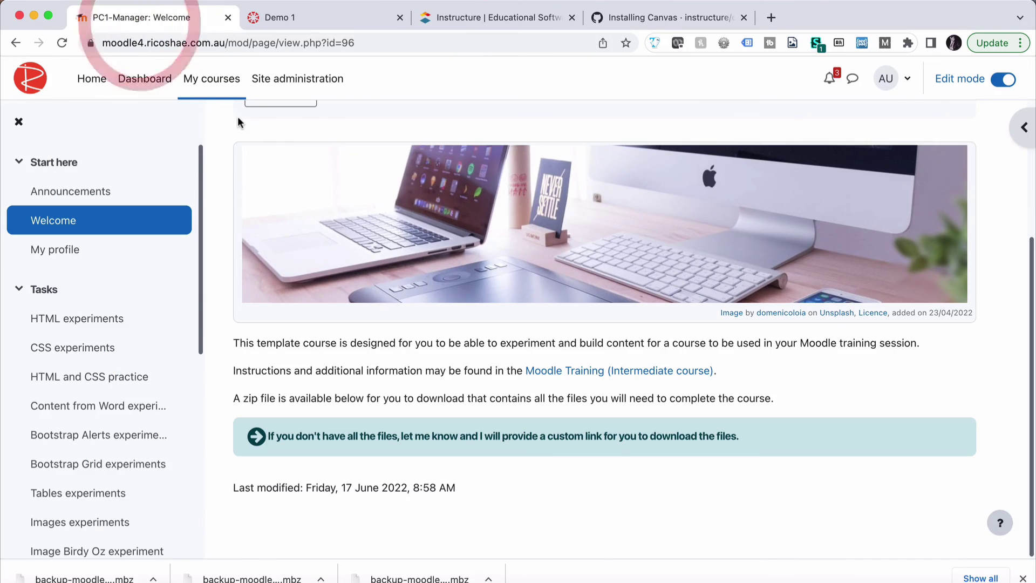
left_click(315, 16)
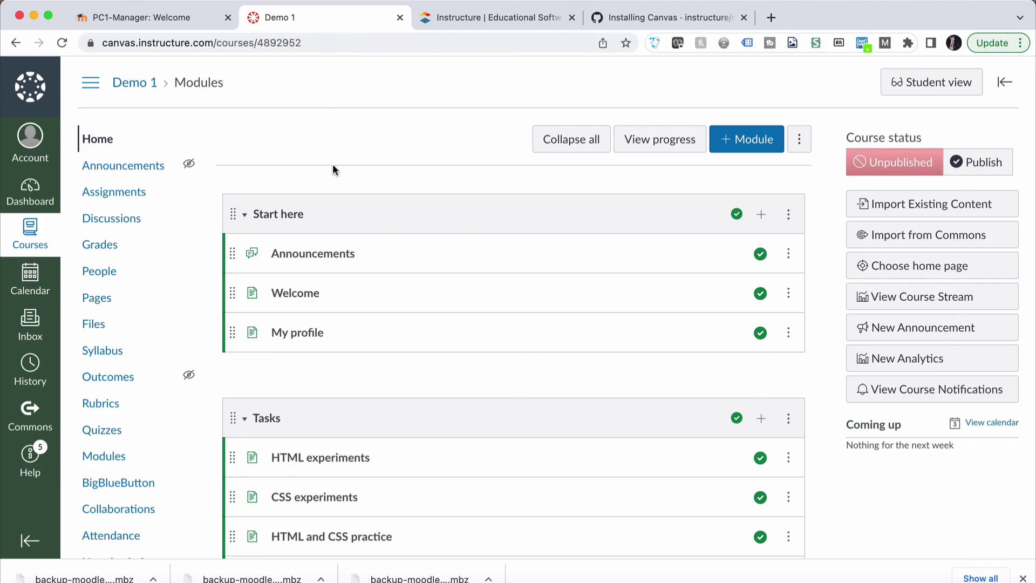